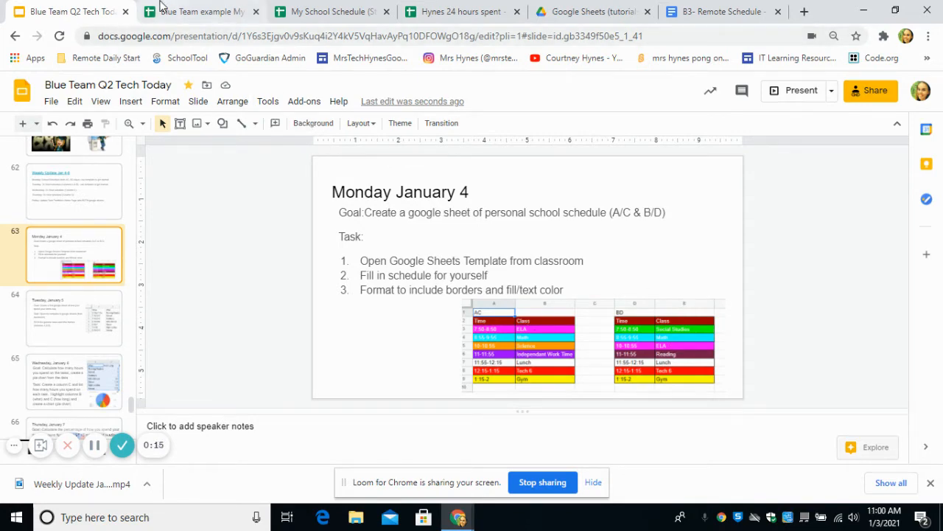
Switch to the My School Schedule spreadsheet and point out the AC table's heading and empty class cells.
{"action": "left_click", "coordinate": [161, 7]}
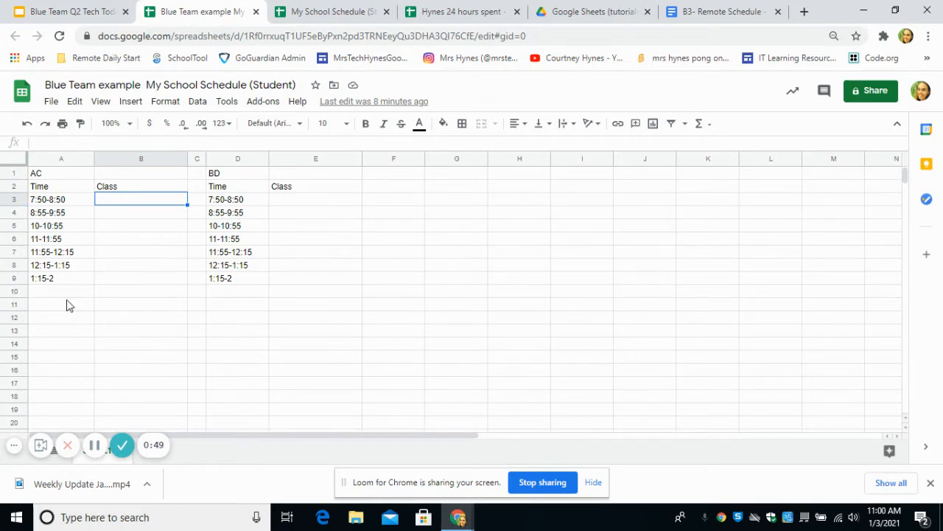
{"action": "left_click", "coordinate": [132, 216]}
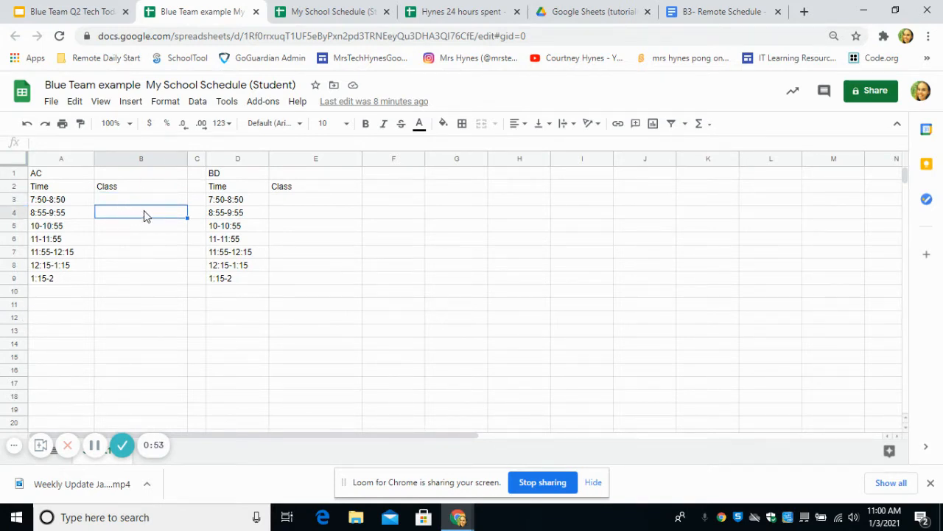
{"action": "left_click", "coordinate": [44, 175]}
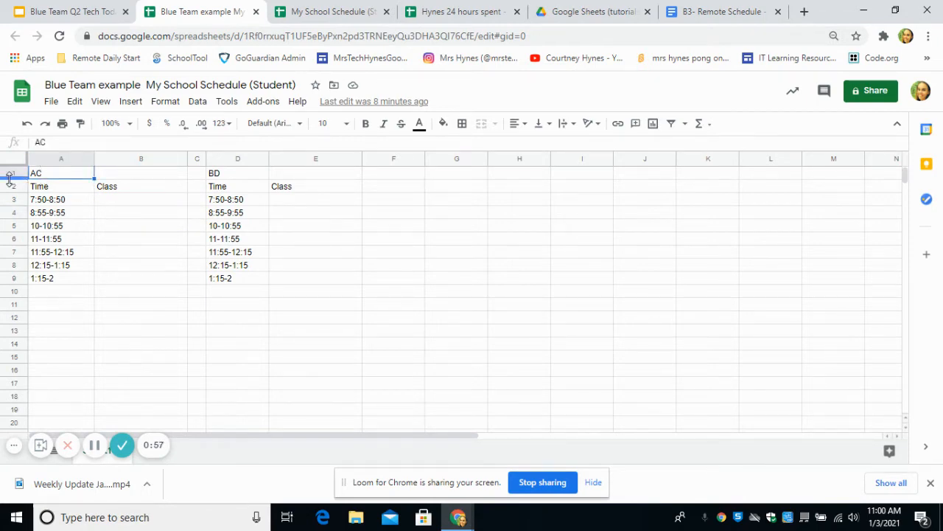
{"action": "left_click", "coordinate": [137, 177]}
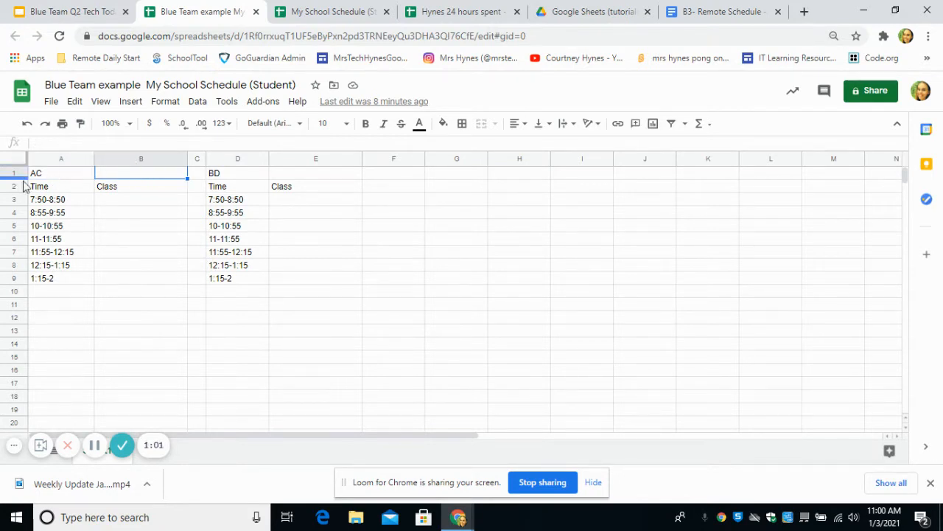
{"action": "left_click", "coordinate": [101, 202]}
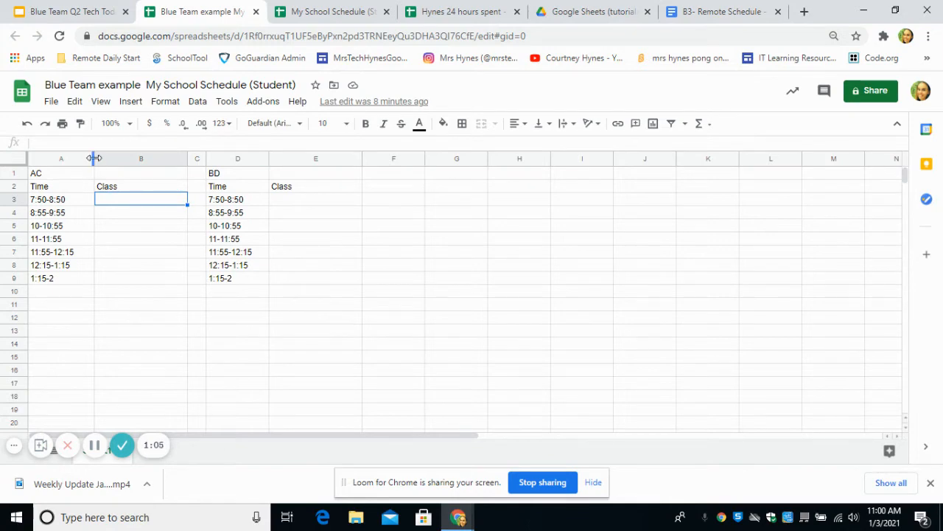
Narrow column A so it snugly fits the AC time ranges.
{"action": "mouse_move", "coordinate": [94, 158]}
{"action": "left_mouse_down"}
{"action": "mouse_move", "coordinate": [129, 158]}
{"action": "mouse_move", "coordinate": [76, 158]}
{"action": "left_mouse_up"}
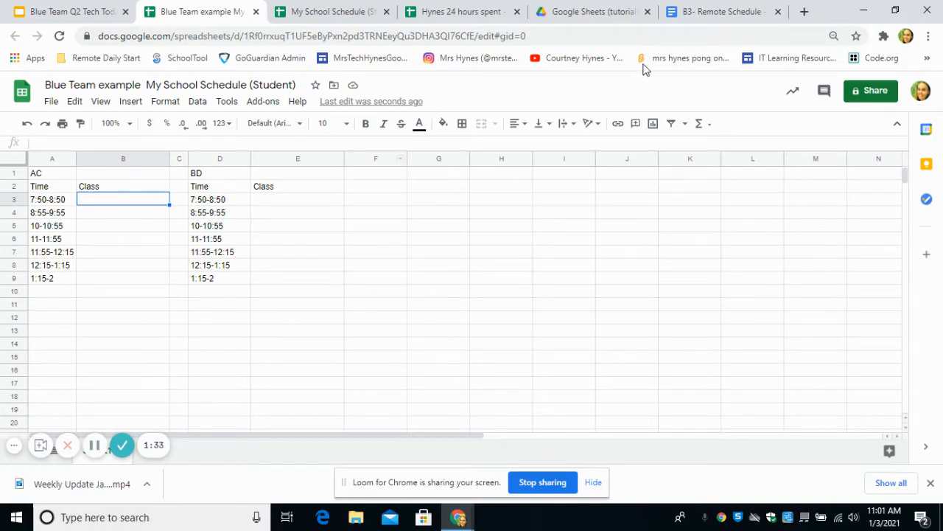
Look up the remote schedule doc and enter Science (McDonald) as the 7:50-8:50 AC class.
{"action": "left_click", "coordinate": [709, 8]}
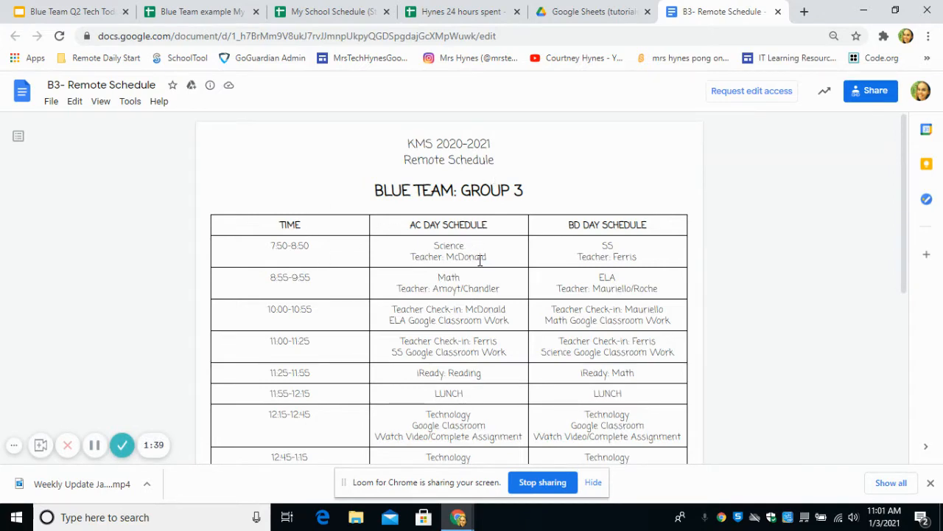
{"action": "left_click", "coordinate": [202, 11]}
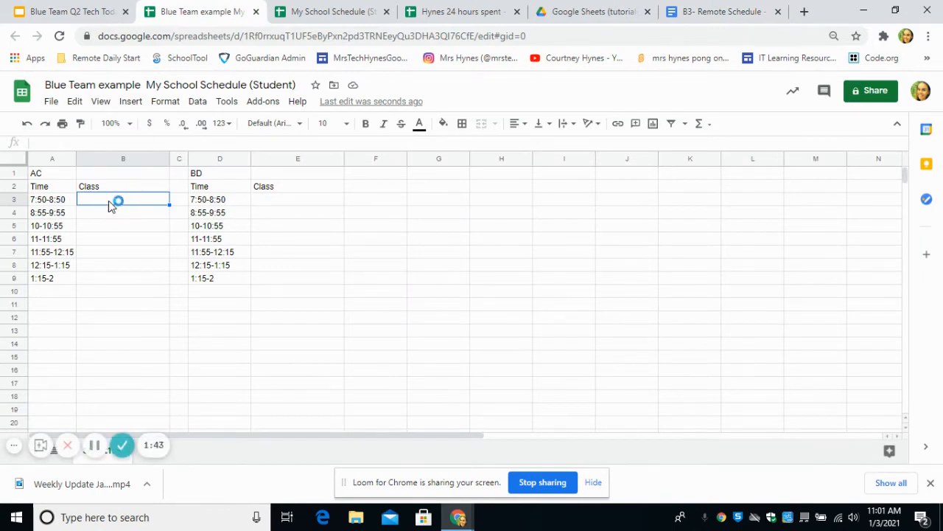
{"action": "type", "text": "Scie"}
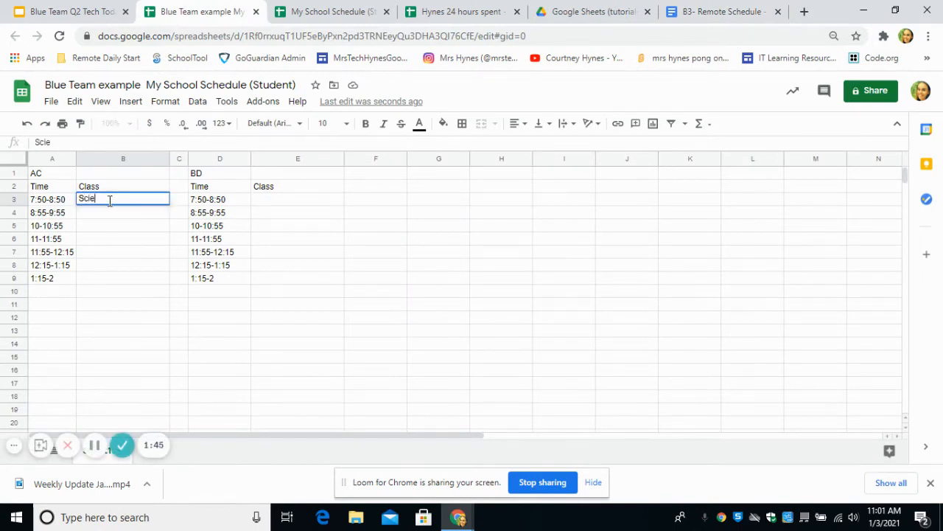
{"action": "type", "text": "nce (McDonald)"}
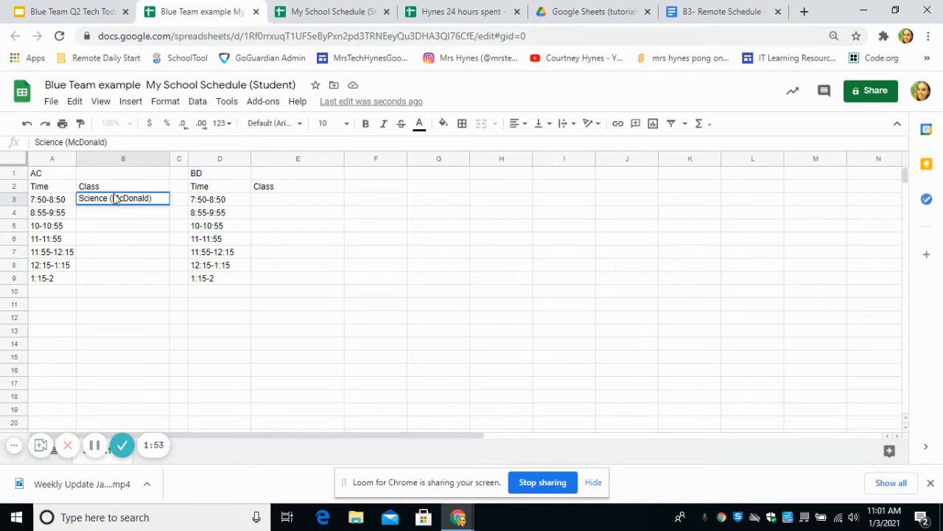
{"action": "left_click", "coordinate": [277, 202]}
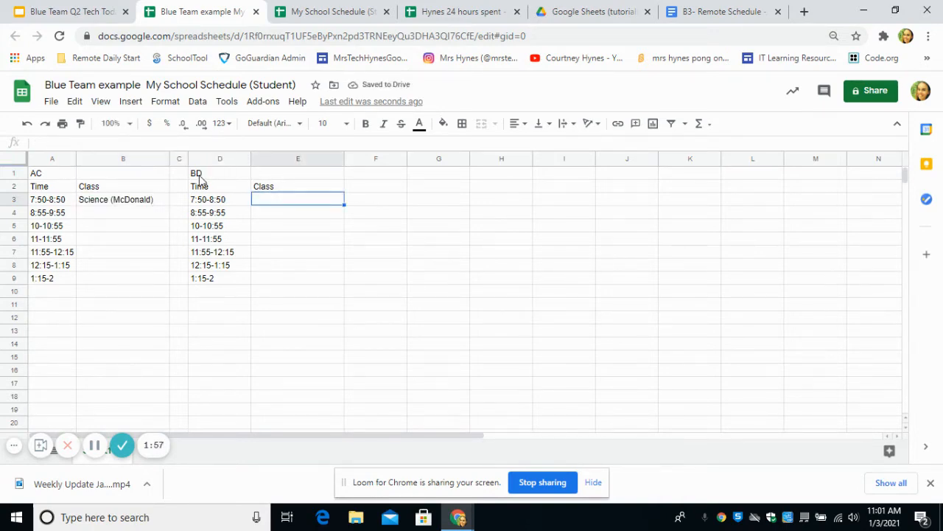
Check the remote schedule and enter Social Studies as the 7:50-8:50 BD class.
{"action": "left_click", "coordinate": [693, 12]}
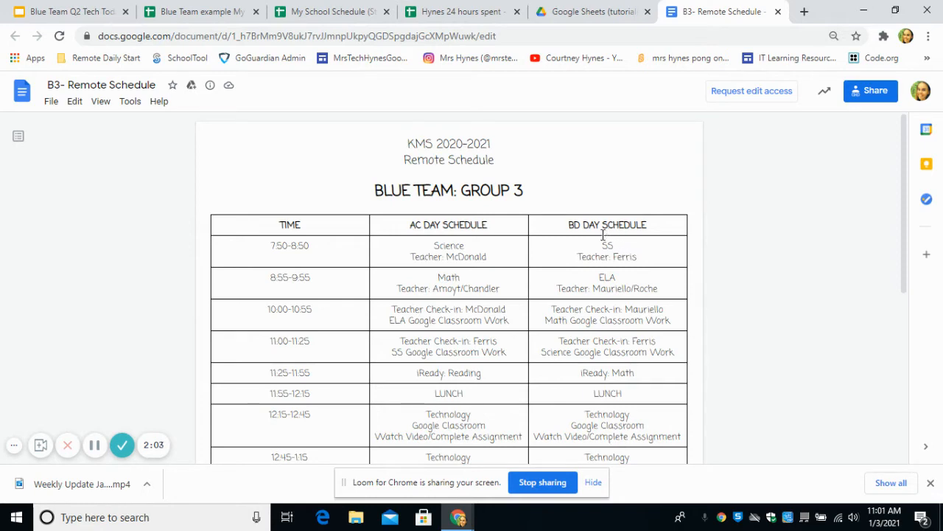
{"action": "left_click", "coordinate": [193, 11]}
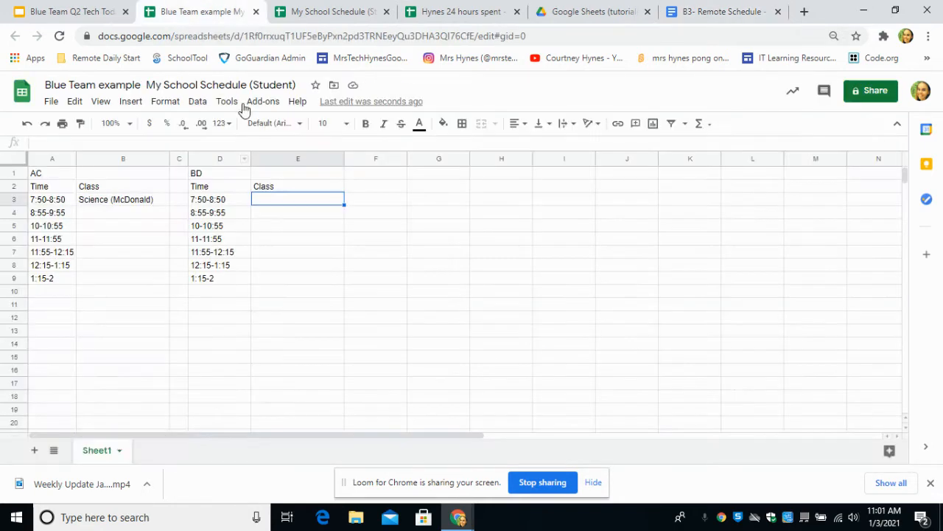
{"action": "type", "text": "S"}
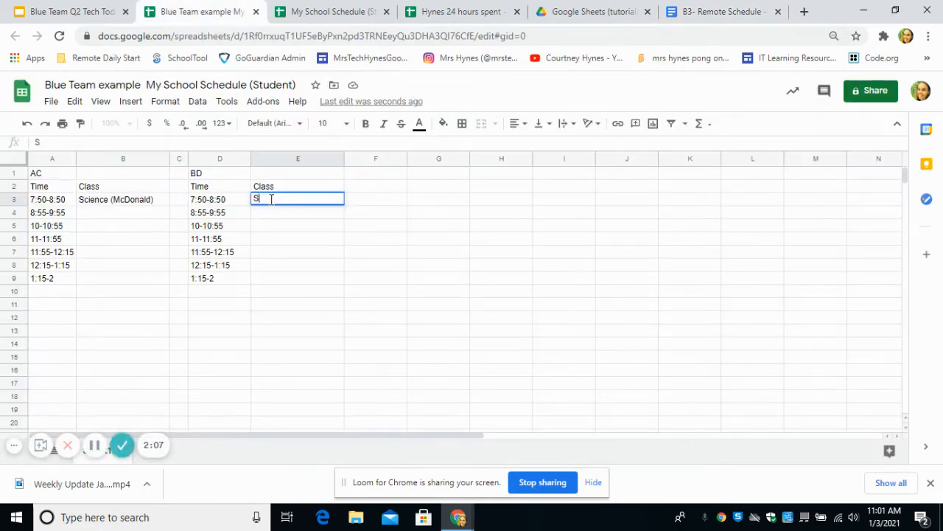
{"action": "type", "text": "ocial Studies"}
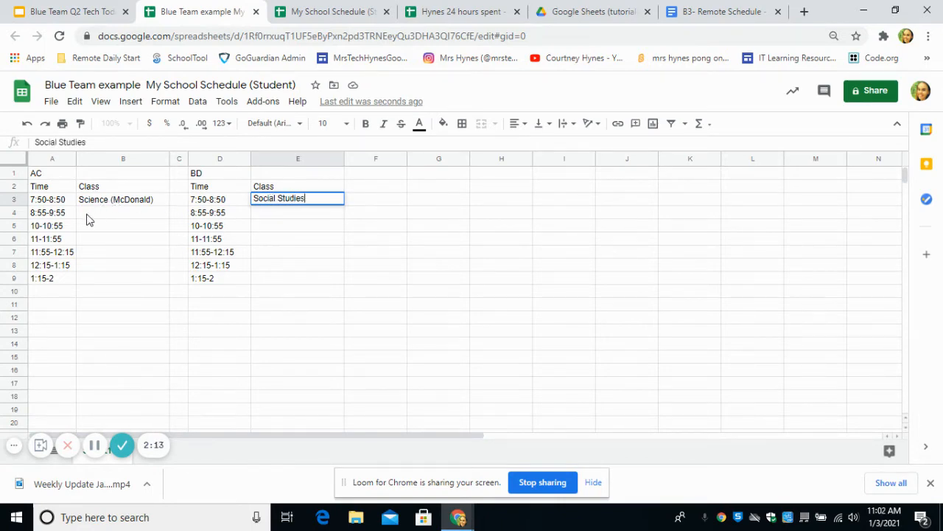
{"action": "left_click", "coordinate": [719, 10]}
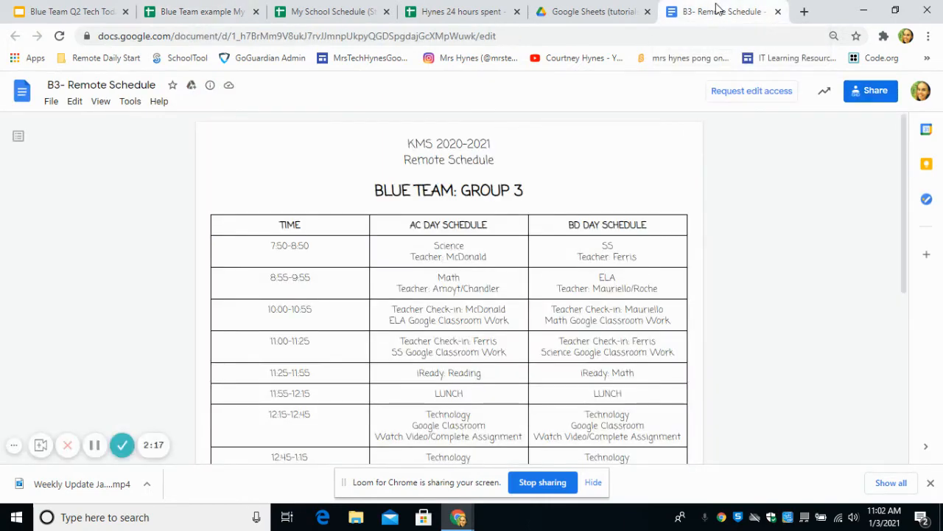
{"action": "left_click", "coordinate": [165, 7]}
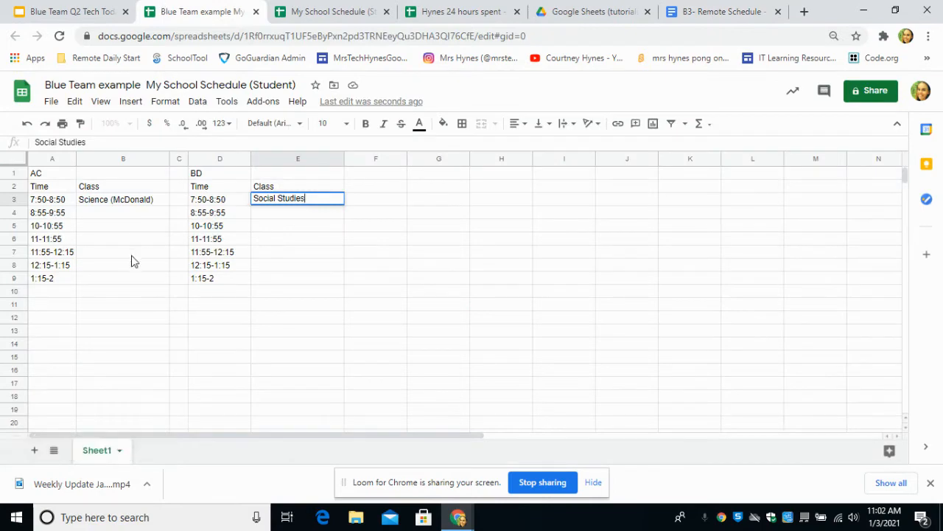
{"action": "left_click", "coordinate": [123, 212]}
Enter Math for AC and ELA for BD in the 8:55-9:55 row.
{"action": "type", "text": "Math"}
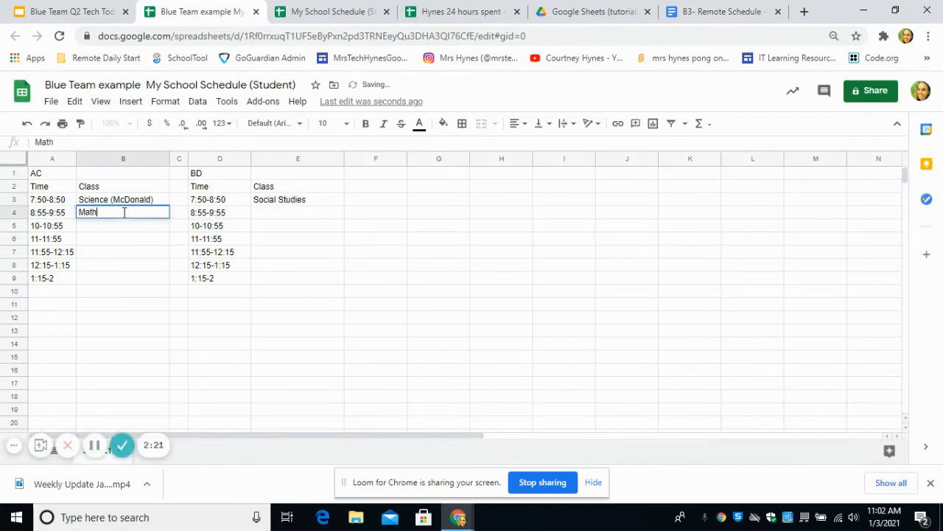
{"action": "left_click", "coordinate": [269, 216]}
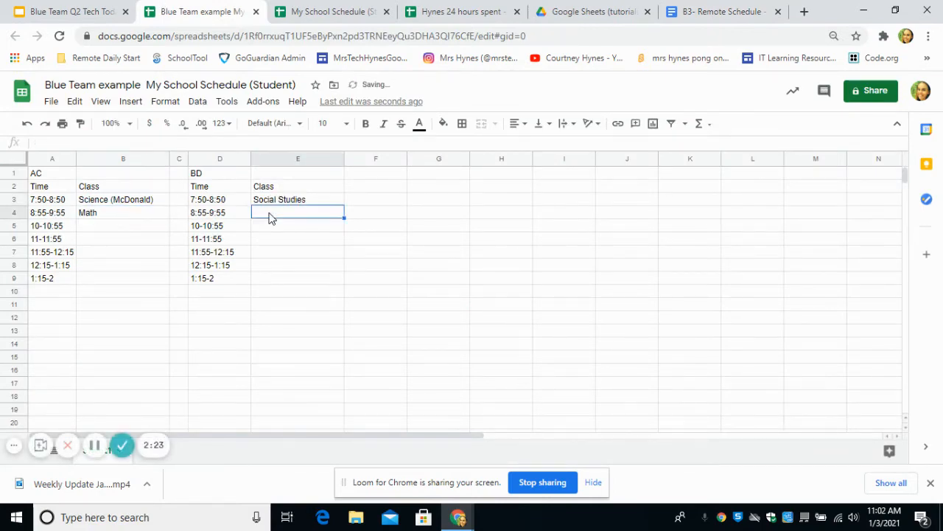
{"action": "type", "text": "E"}
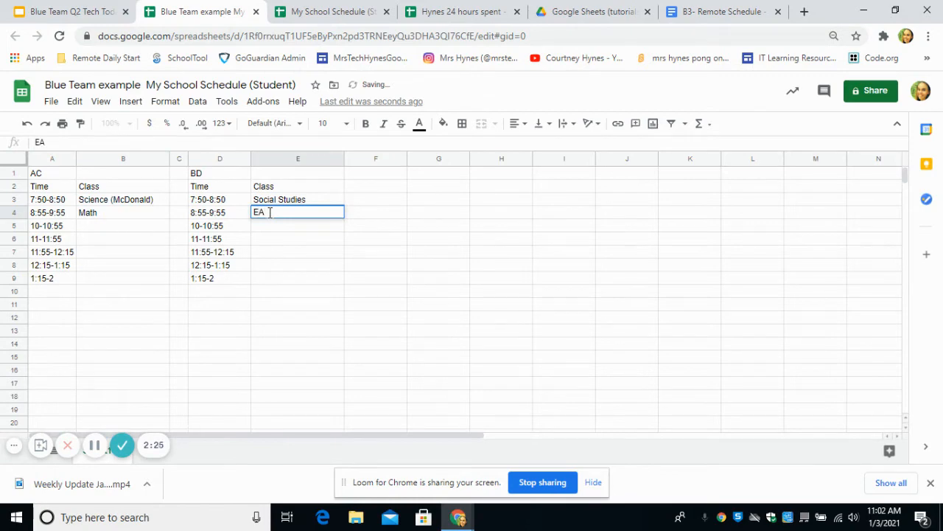
{"action": "type", "text": "A"}
{"action": "key", "text": "BackSpace"}
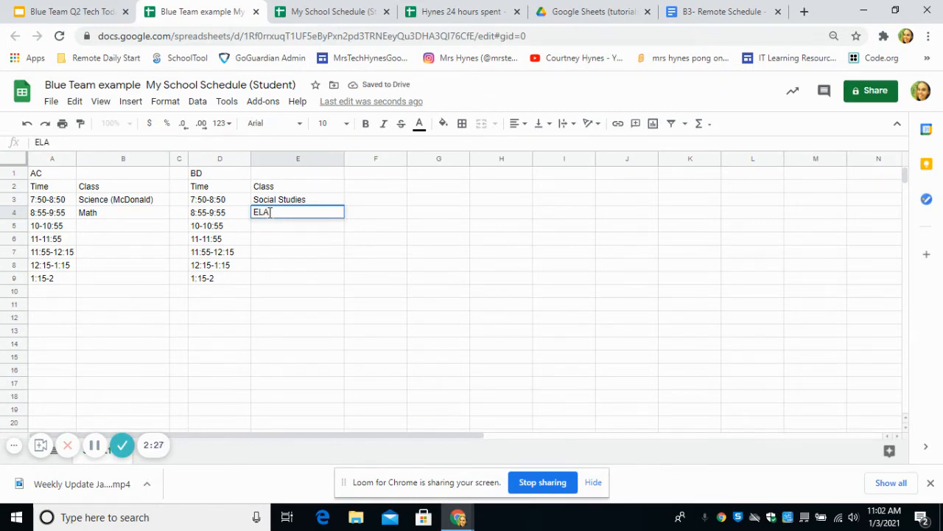
{"action": "left_click", "coordinate": [693, 11]}
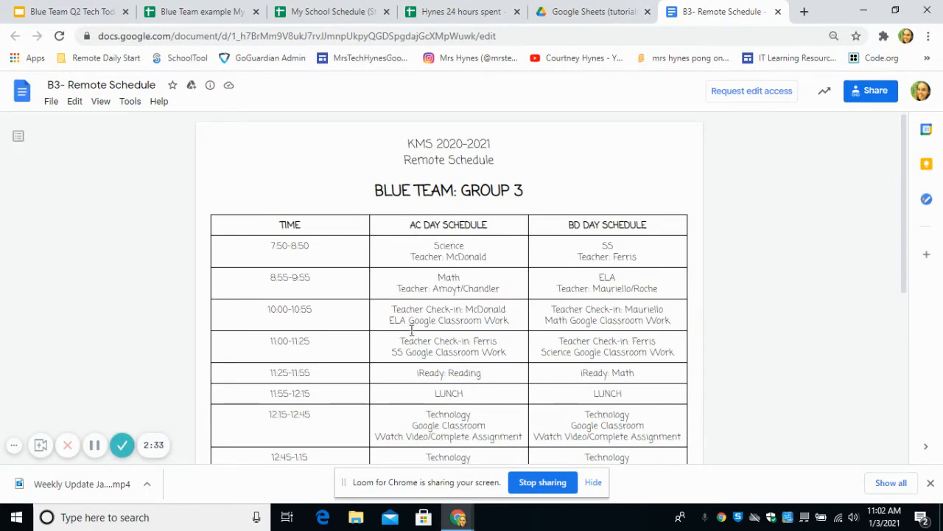
{"action": "left_click", "coordinate": [148, 11]}
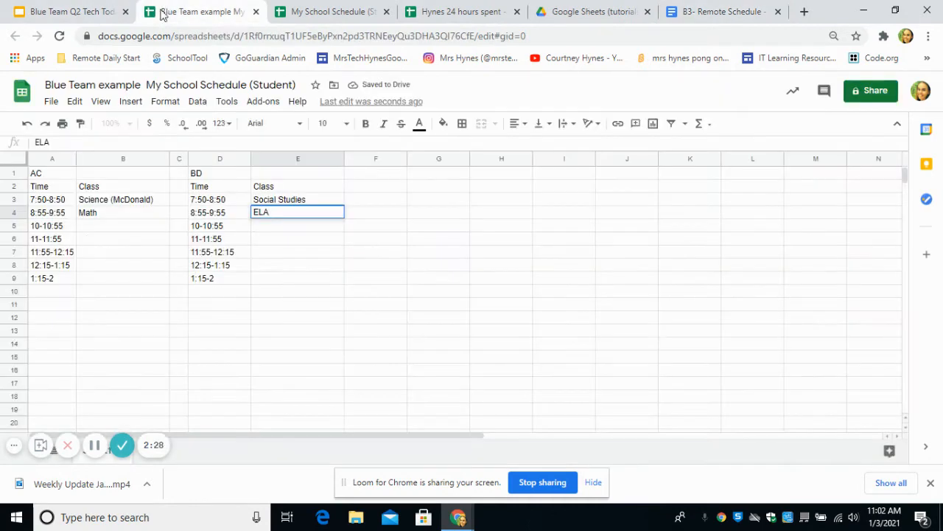
Enter Check in ELA in B5 and Check in Math in E5.
{"action": "left_click", "coordinate": [96, 229]}
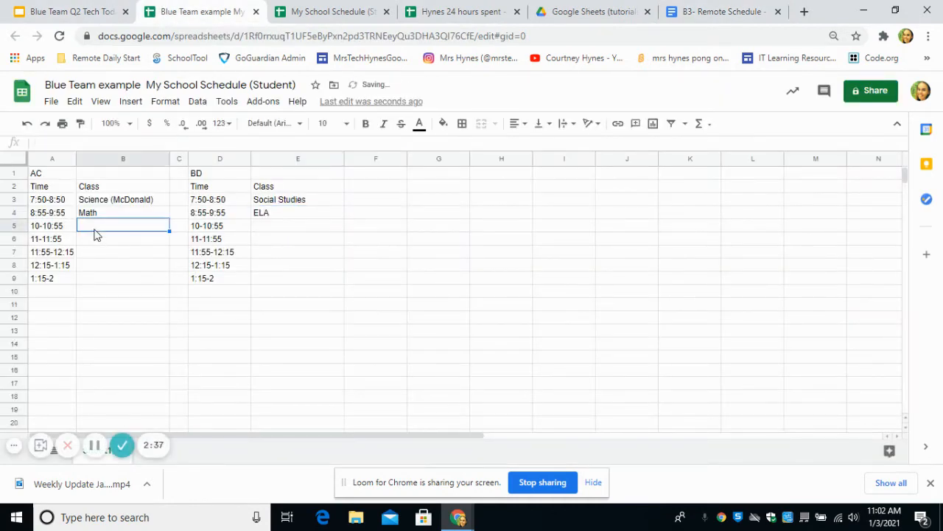
{"action": "type", "text": "Check"}
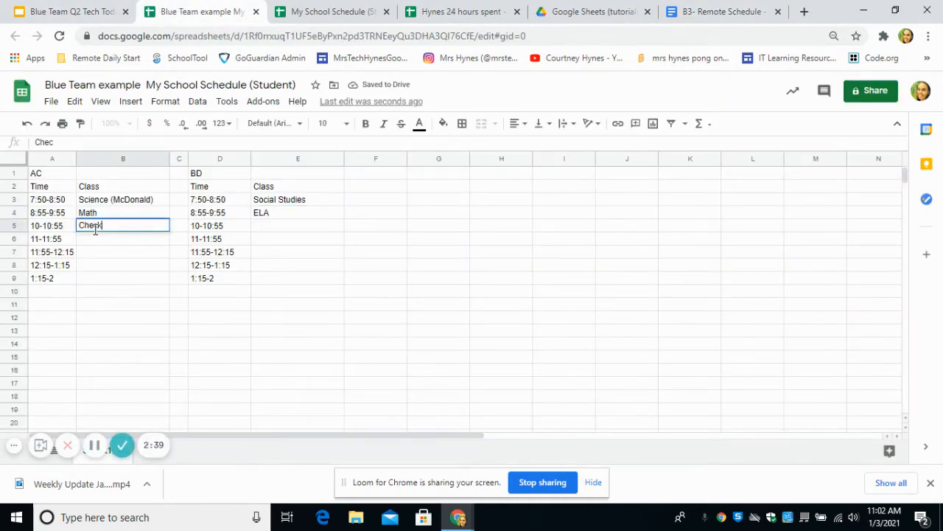
{"action": "type", "text": " in"}
{"action": "key", "text": "Tab"}
{"action": "key", "text": "Tab"}
{"action": "key", "text": "Tab"}
{"action": "type", "text": "C"}
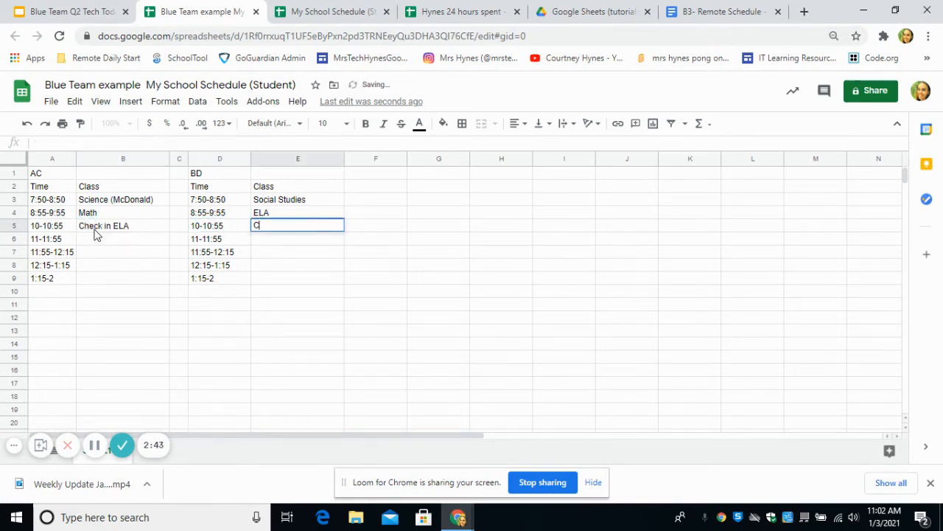
{"action": "type", "text": "heck in "}
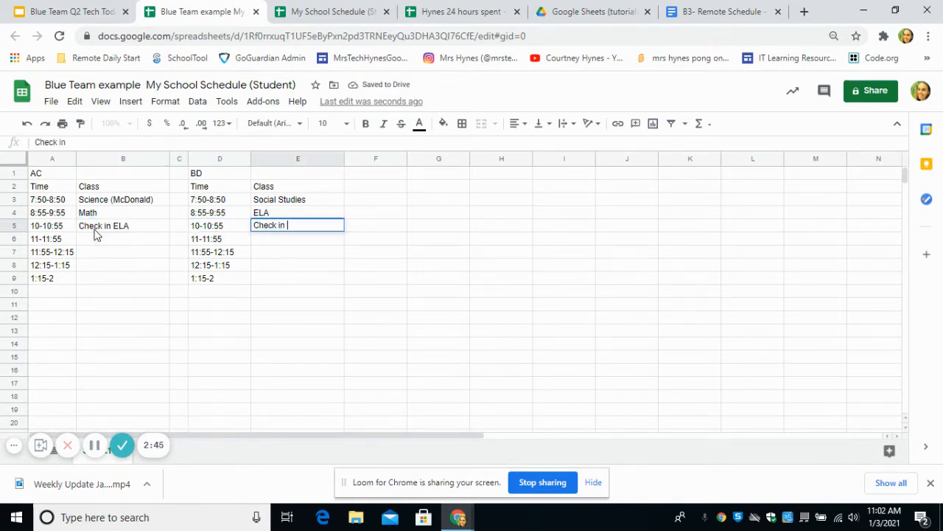
{"action": "type", "text": "MAT"}
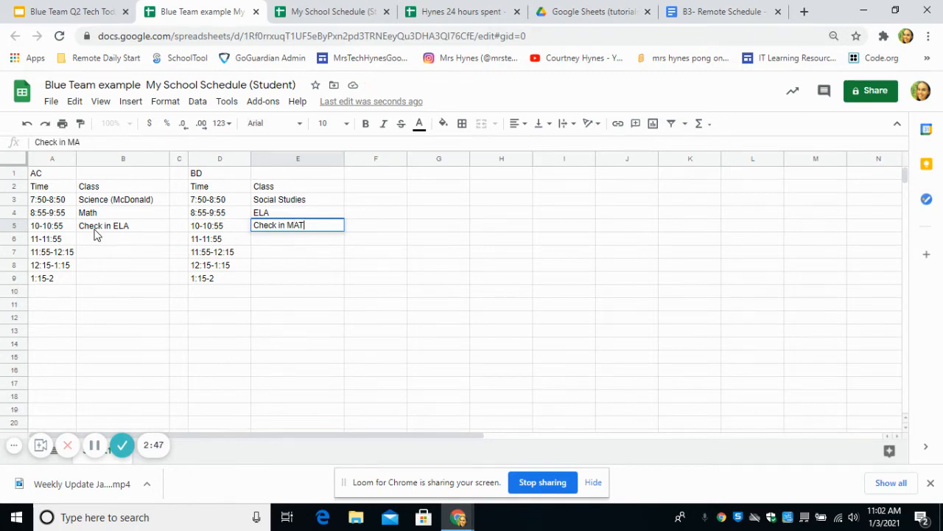
{"action": "key", "text": "BackSpace"}
{"action": "key", "text": "BackSpace"}
{"action": "type", "text": "ath"}
{"action": "left_click", "coordinate": [697, 11]}
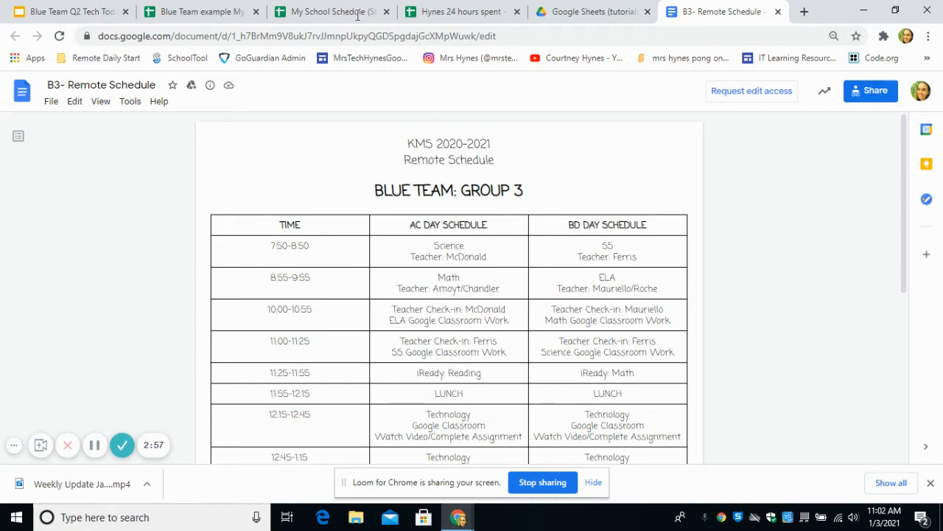
{"action": "left_click", "coordinate": [189, 9]}
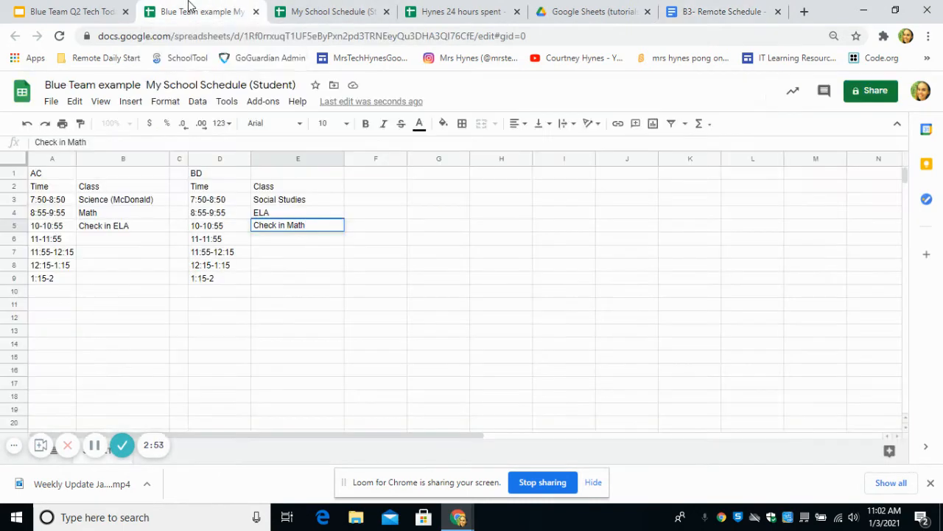
{"action": "left_click", "coordinate": [93, 245]}
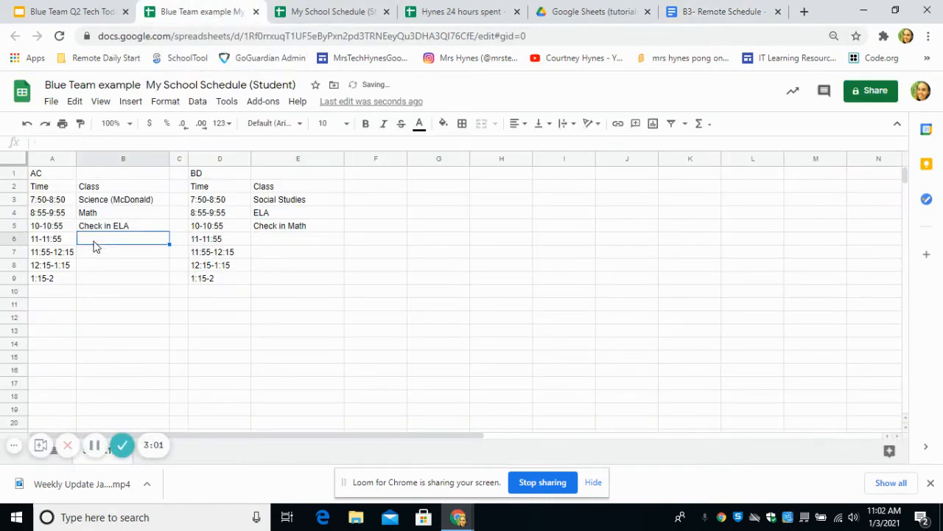
Enter Check in Social Studies in B6 and Check in Science in E6.
{"action": "type", "text": "Check"}
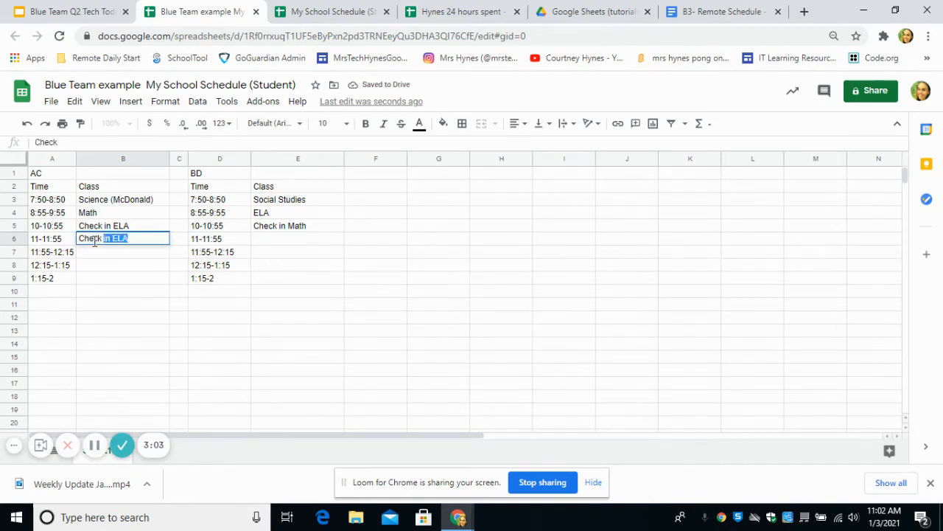
{"action": "type", "text": " in Social Stud"}
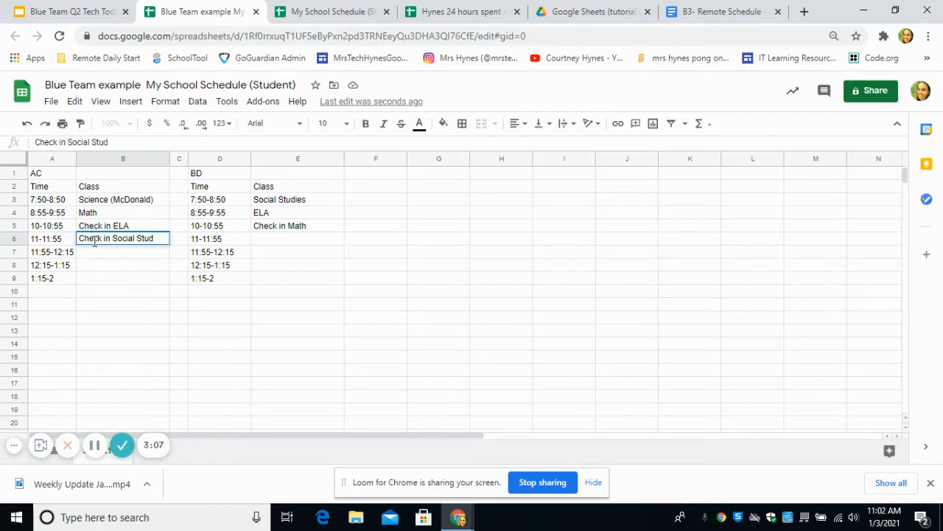
{"action": "type", "text": "ies"}
{"action": "key", "text": "Tab"}
{"action": "key", "text": "Tab"}
{"action": "key", "text": "Tab"}
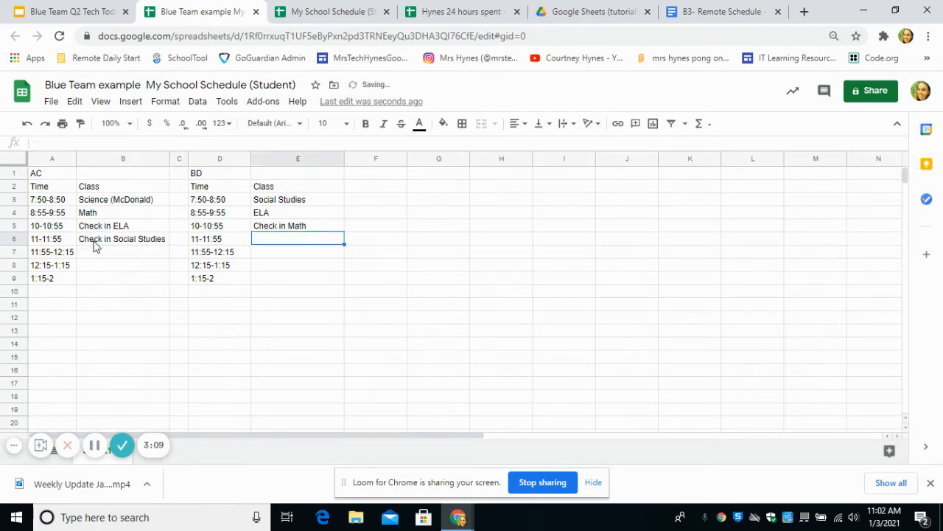
{"action": "type", "text": "Check in "}
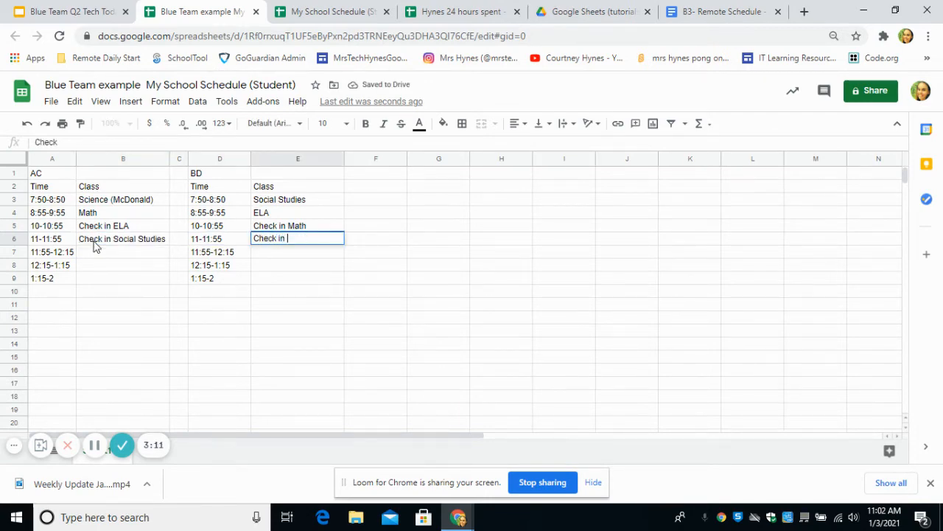
{"action": "type", "text": "Science"}
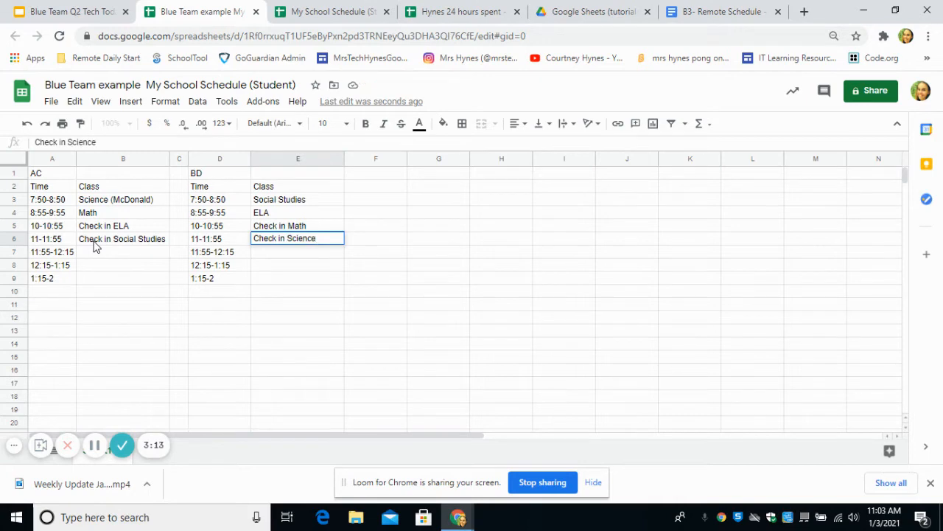
{"action": "left_click", "coordinate": [706, 11]}
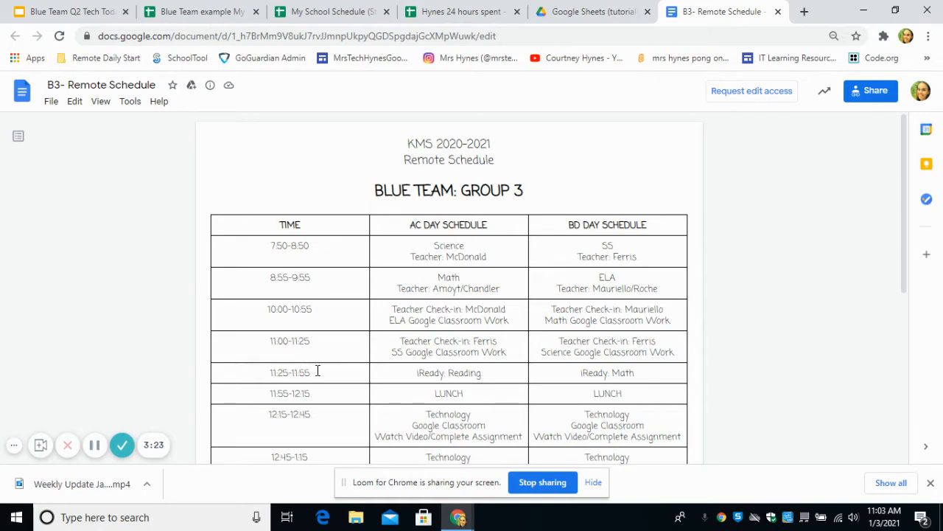
{"action": "left_click", "coordinate": [217, 11]}
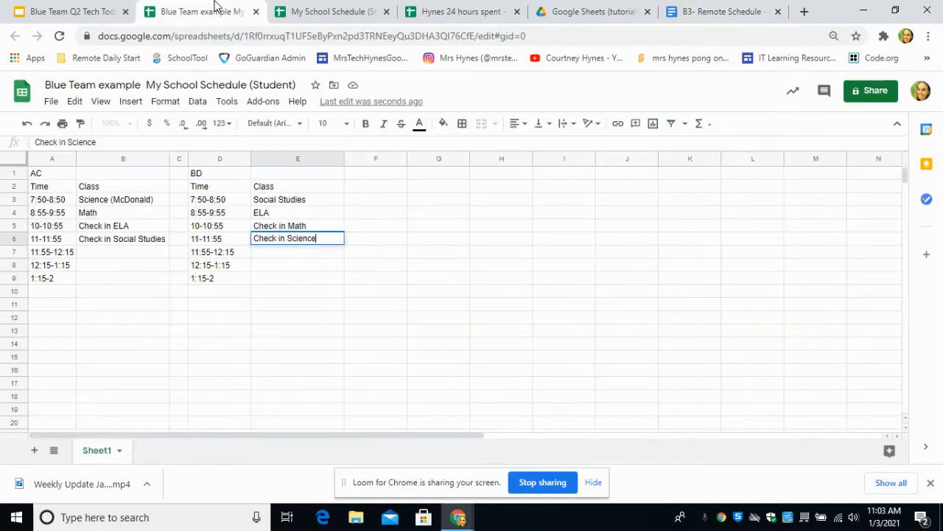
{"action": "left_click", "coordinate": [41, 245]}
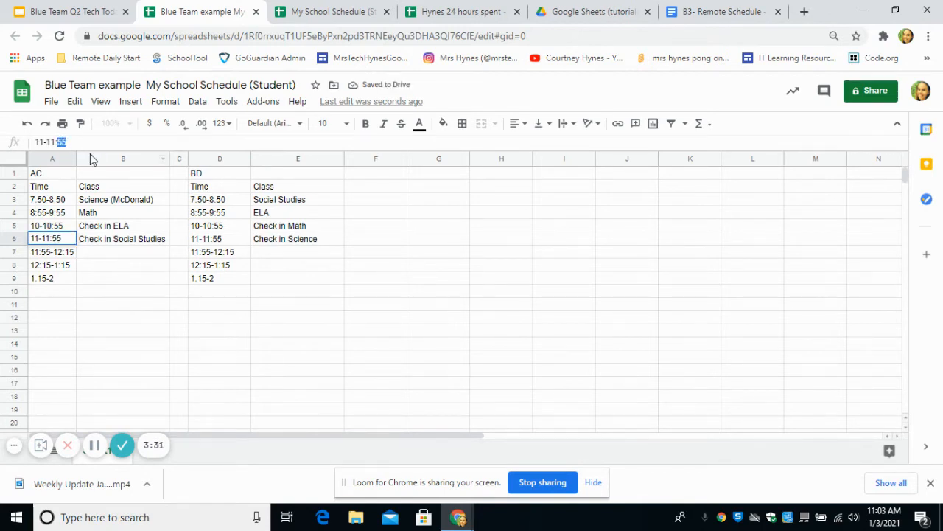
Change A6 to 11-11:20 and insert an empty row above row 7.
{"action": "type", "text": "20"}
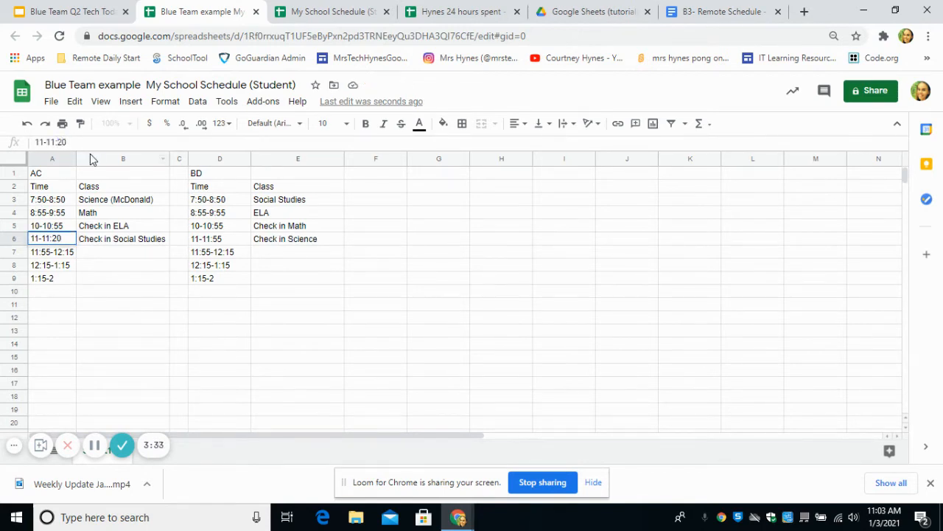
{"action": "left_click", "coordinate": [42, 256]}
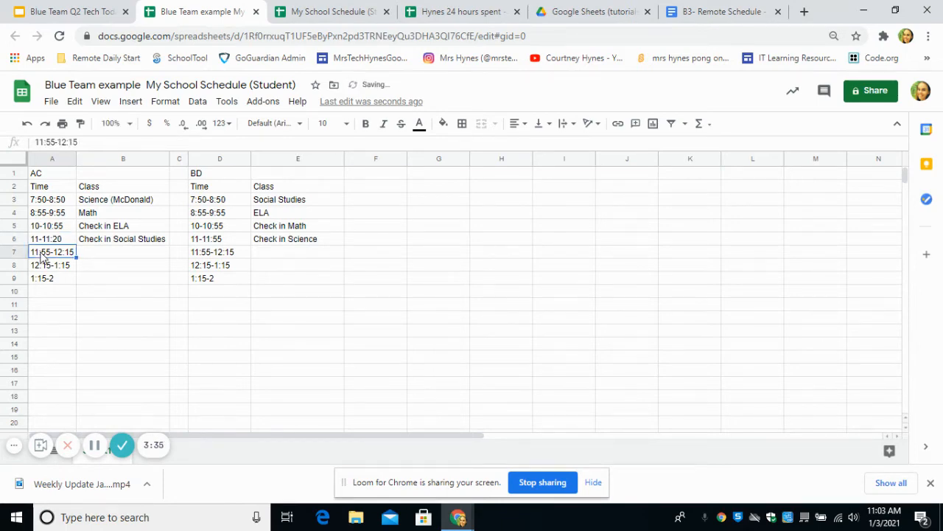
{"action": "right_click", "coordinate": [23, 256]}
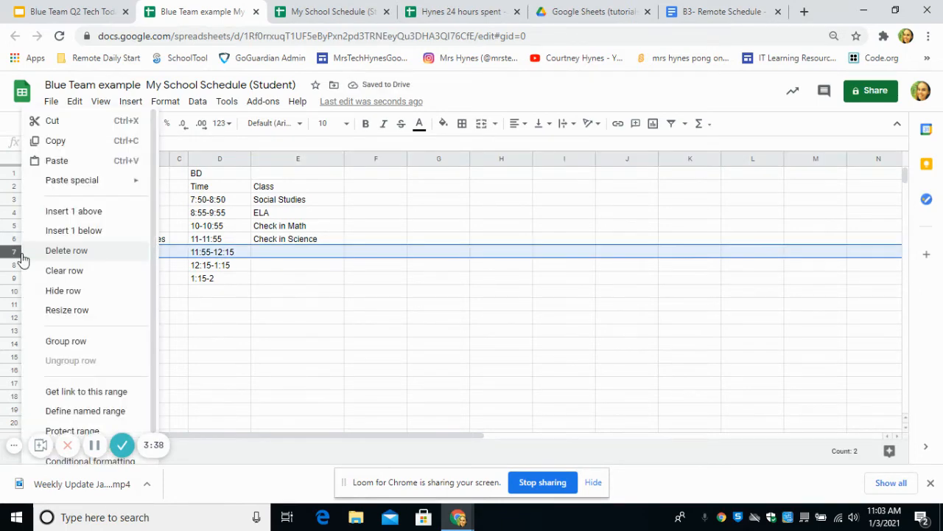
{"action": "left_click", "coordinate": [71, 214]}
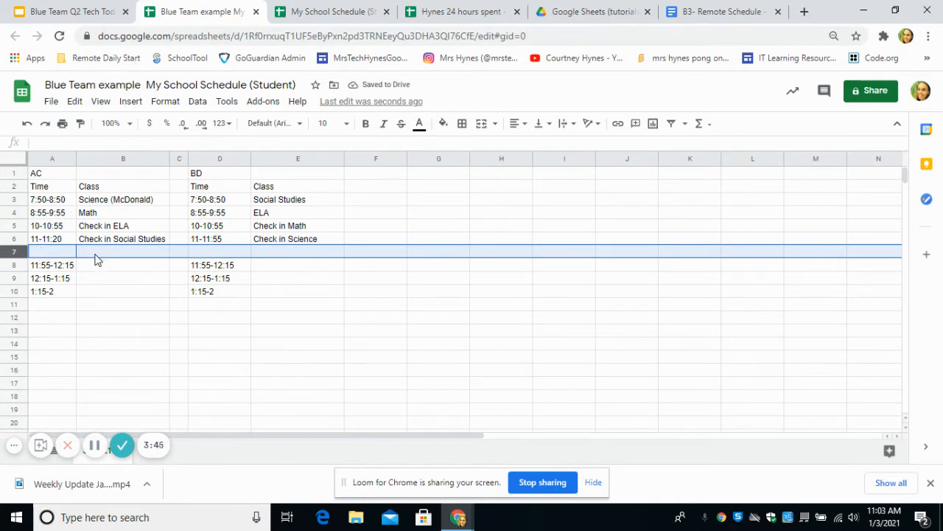
{"action": "left_click", "coordinate": [87, 328]}
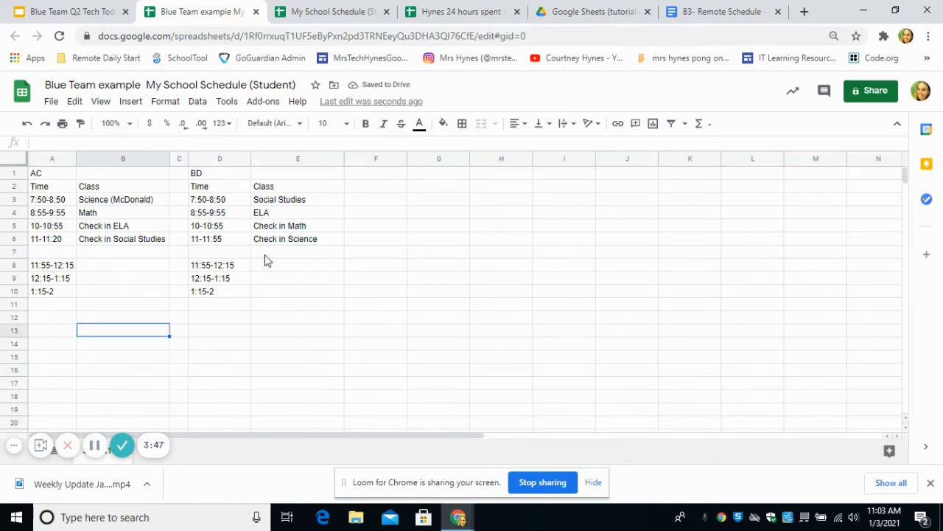
Enter 11:20-11:55 in A7 and IReady ELA in B7, then copy the A7 time.
{"action": "left_click", "coordinate": [43, 255]}
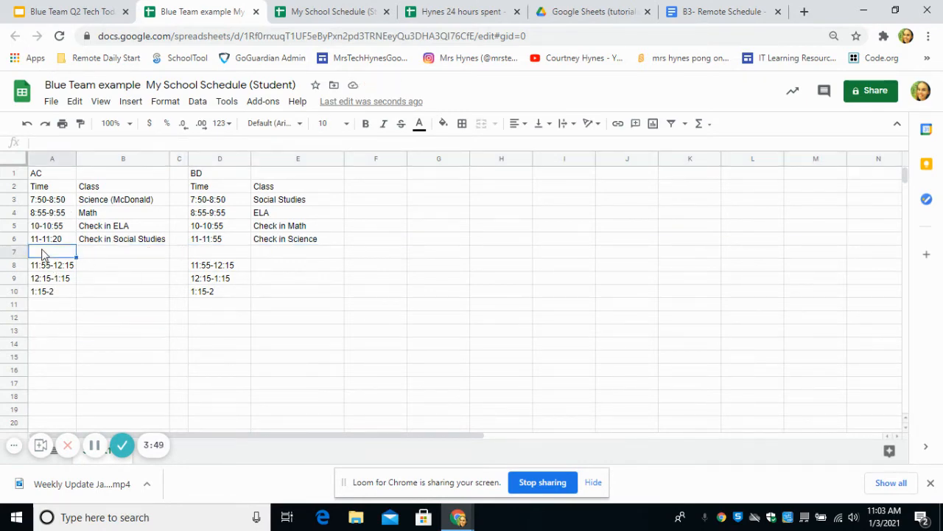
{"action": "type", "text": "11:"}
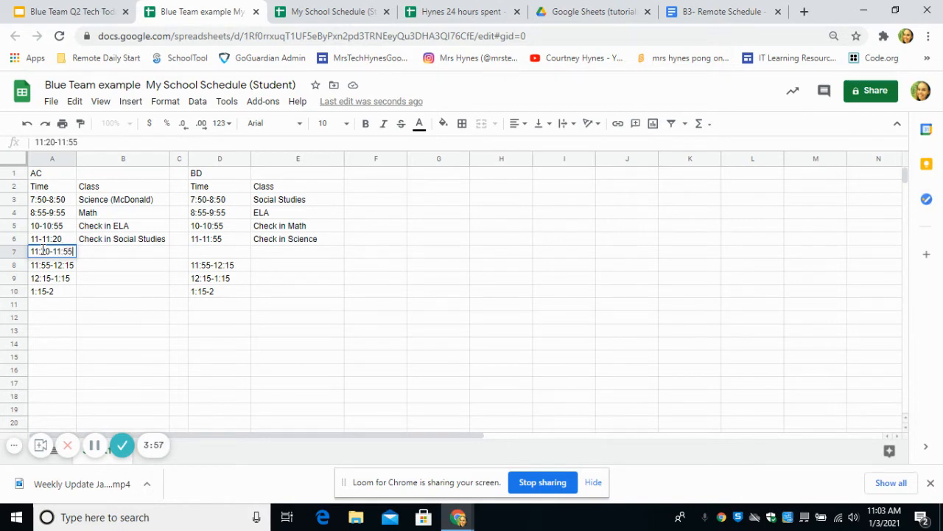
{"action": "type", "text": "20-11:55"}
{"action": "left_click", "coordinate": [103, 255]}
{"action": "type", "text": "IRe"}
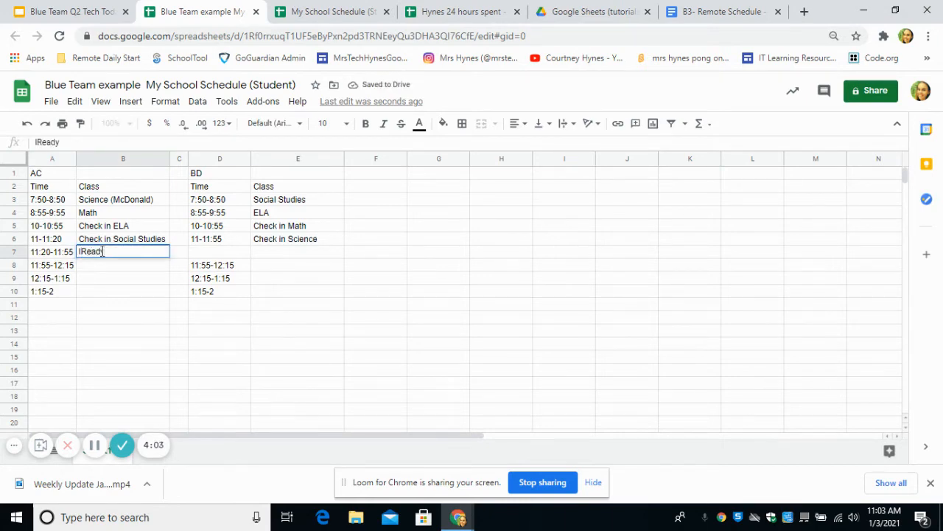
{"action": "type", "text": "ady"}
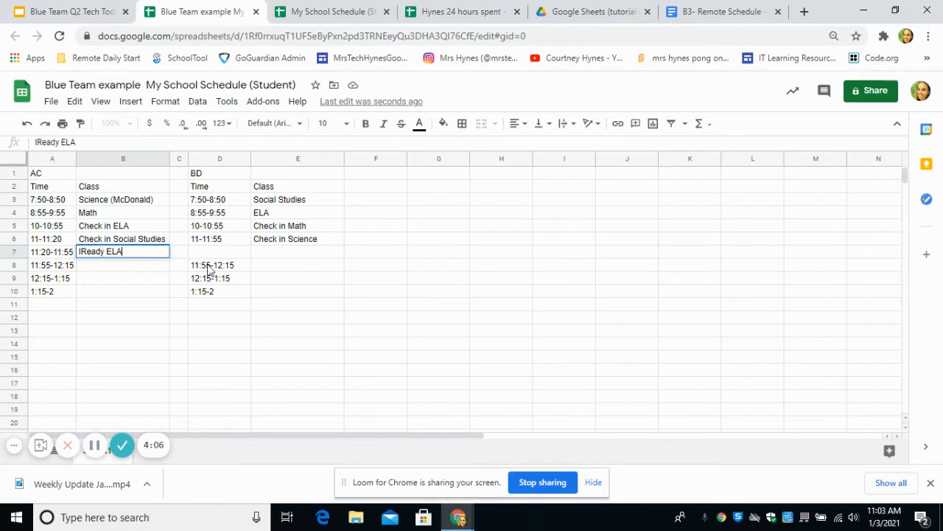
{"action": "left_click", "coordinate": [94, 278]}
{"action": "left_click", "coordinate": [58, 254]}
{"action": "key", "text": "ctrl+c"}
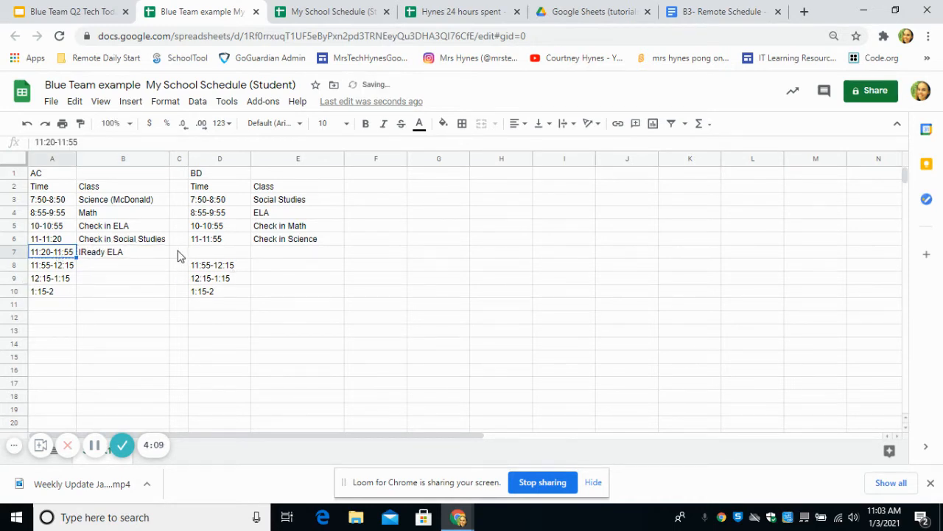
Paste 11:20-11:55 into D7 and correct D6 to 11-11:20.
{"action": "left_click", "coordinate": [220, 253]}
{"action": "key", "text": "ctrl+v"}
{"action": "left_click", "coordinate": [219, 244]}
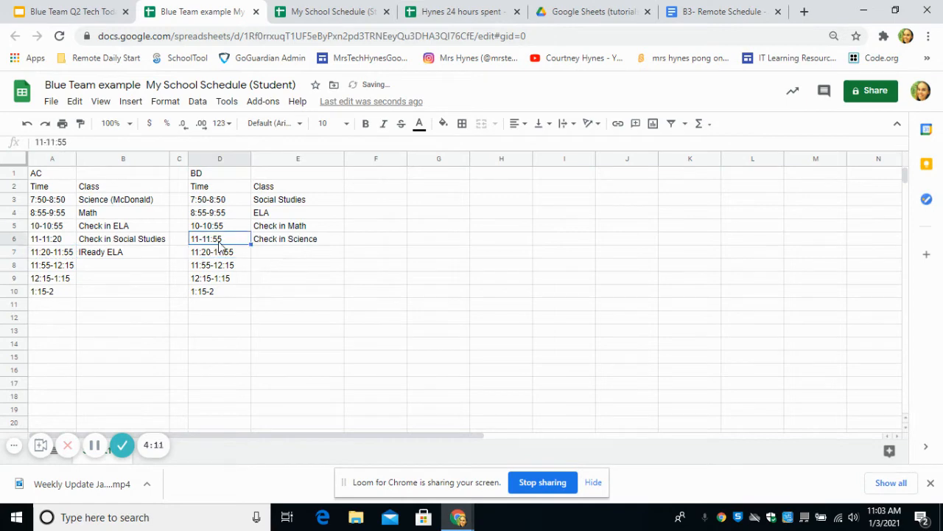
{"action": "left_click_drag", "start_coordinate": [67, 143], "coordinate": [56, 145]}
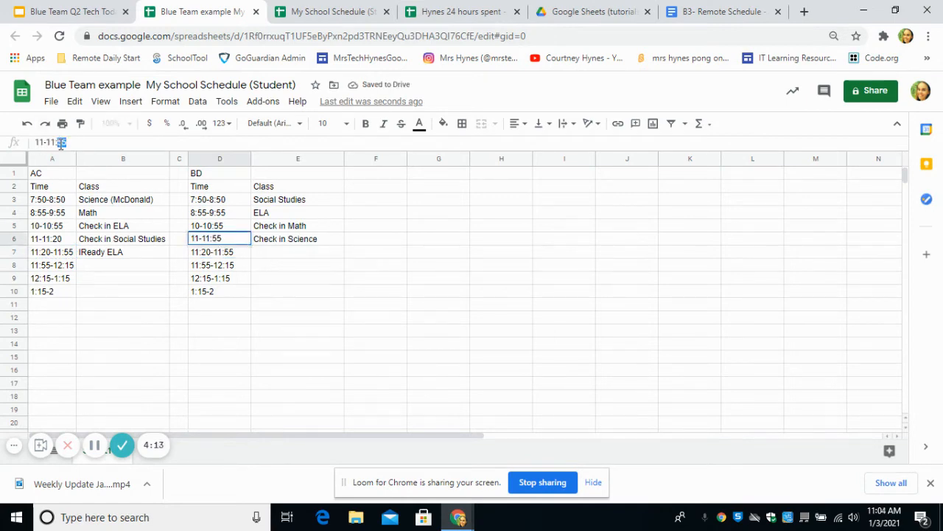
{"action": "type", "text": "20"}
{"action": "left_click", "coordinate": [266, 255]}
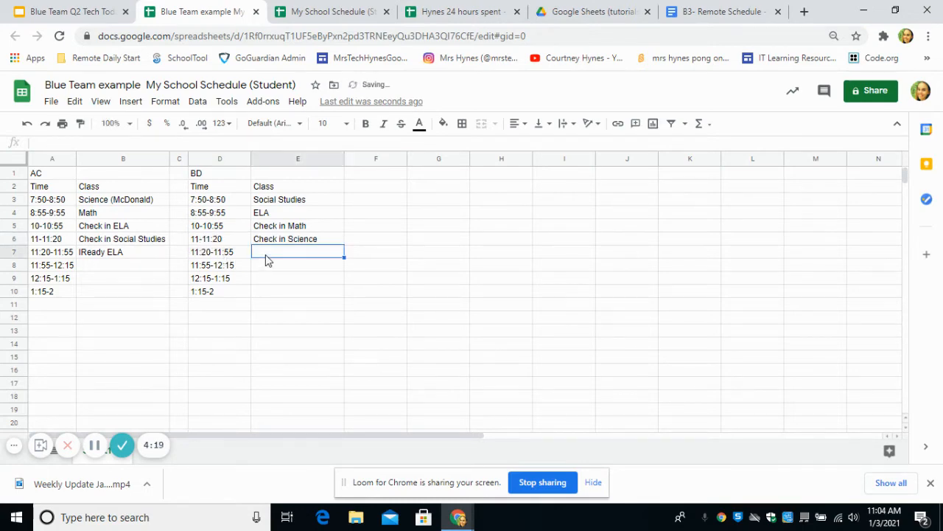
Enter Iready math in E7 and Lunch in both B8 and E8.
{"action": "type", "text": "Iready math"}
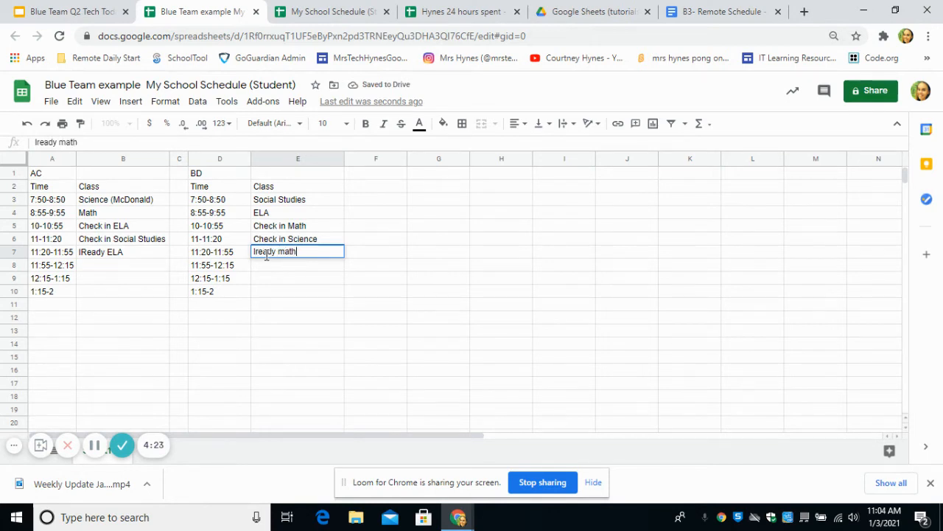
{"action": "left_click", "coordinate": [118, 268]}
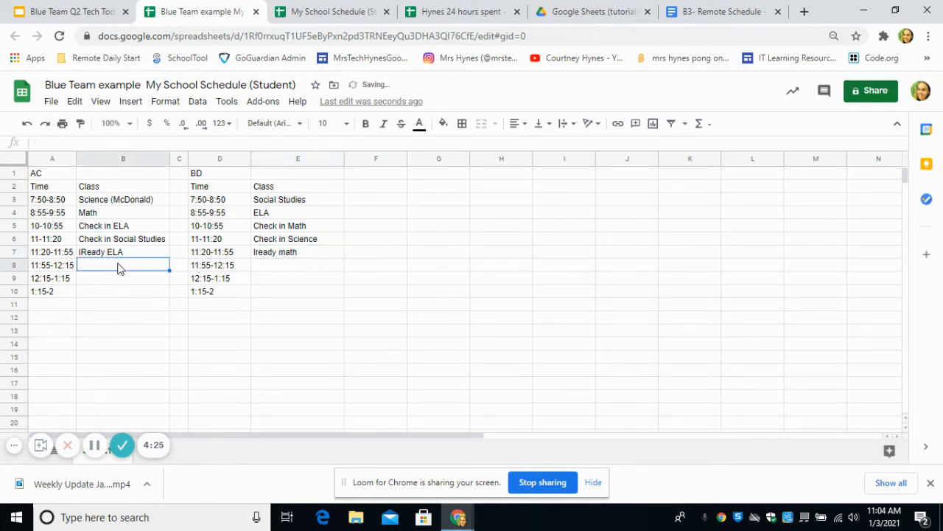
{"action": "type", "text": "Lunch"}
{"action": "key", "text": "Tab"}
{"action": "key", "text": "Tab"}
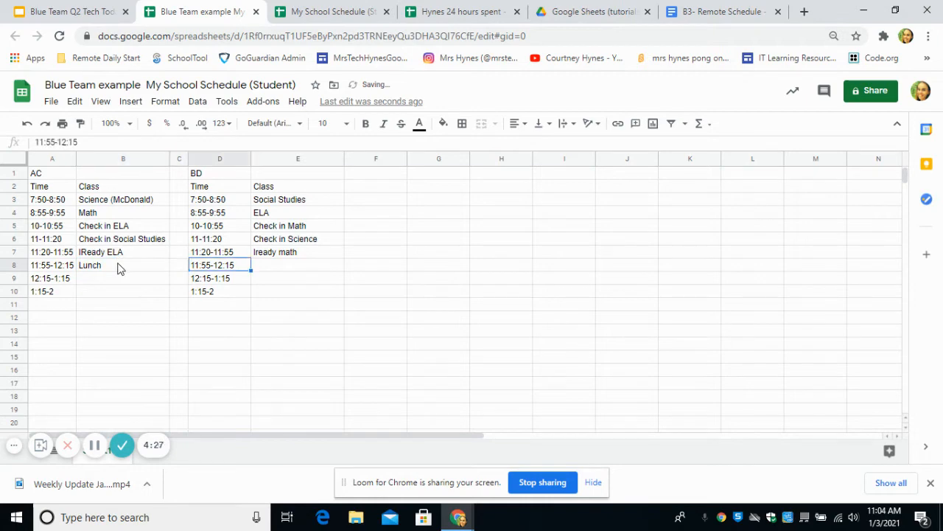
{"action": "key", "text": "Tab"}
{"action": "type", "text": "Luncho"}
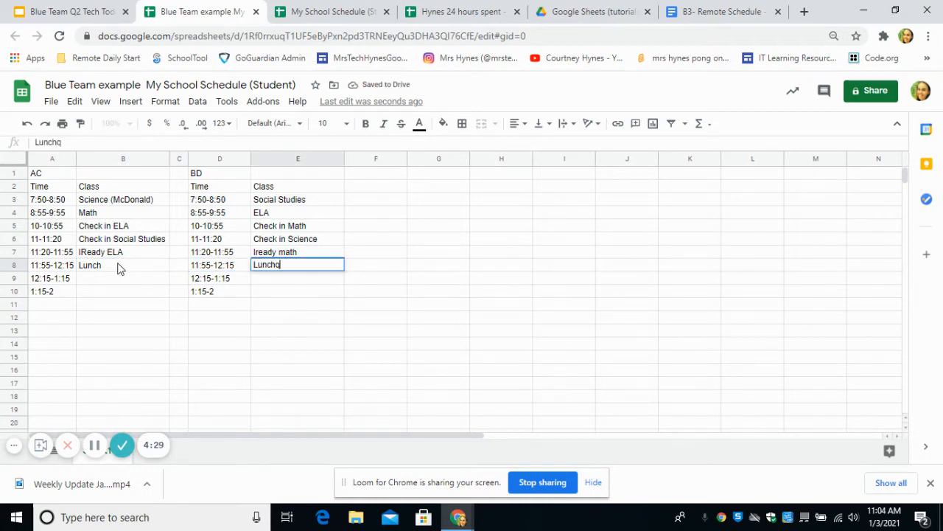
{"action": "left_click", "coordinate": [114, 278]}
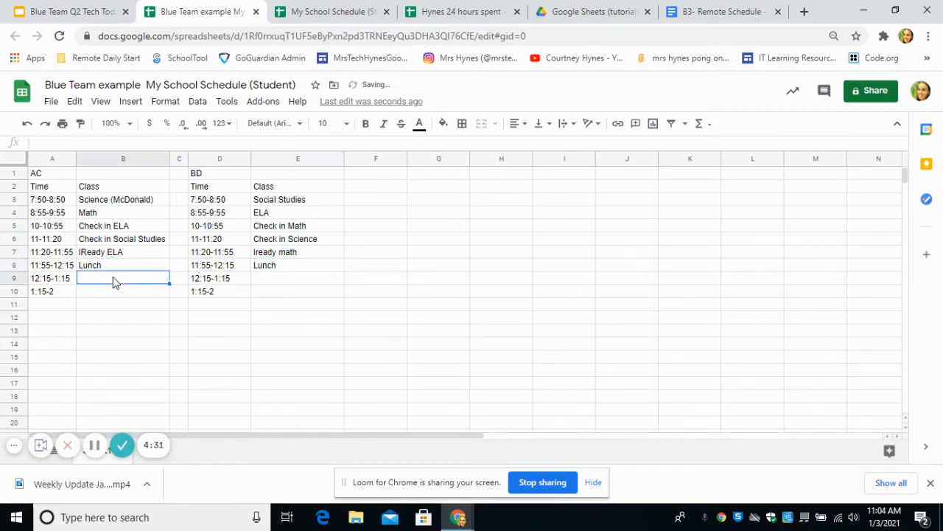
{"action": "type", "text": "Tech"}
Enter Tech in B9 and E9, and Gym in B10 and E10.
{"action": "key", "text": "Tab"}
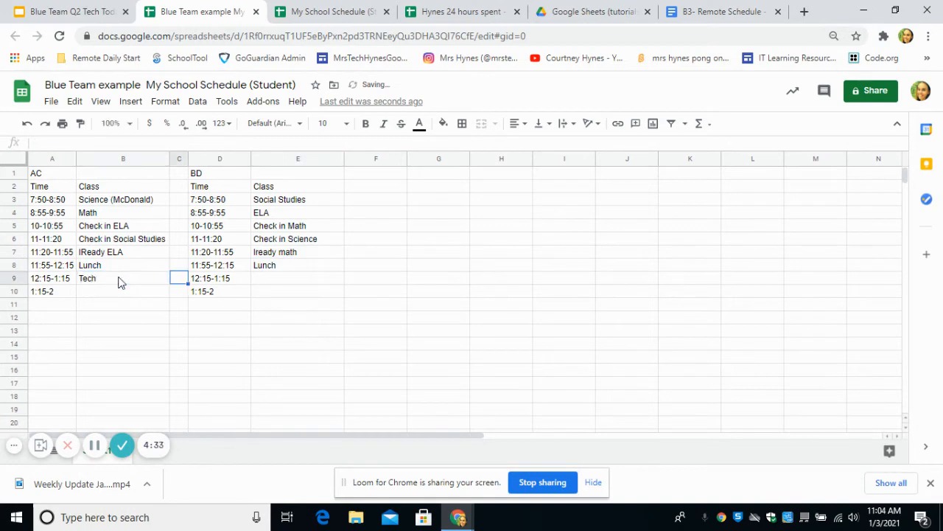
{"action": "key", "text": "Tab"}
{"action": "key", "text": "Tab"}
{"action": "type", "text": "Tec"}
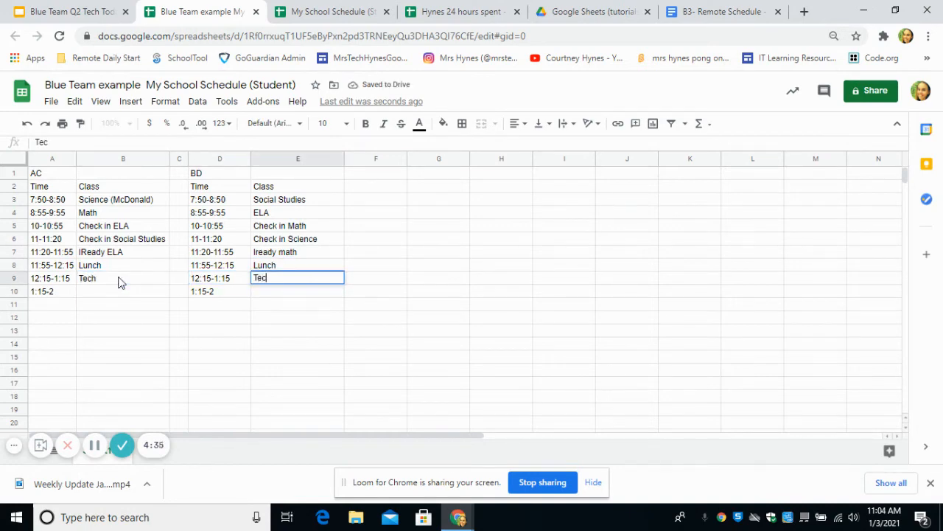
{"action": "left_click", "coordinate": [112, 295]}
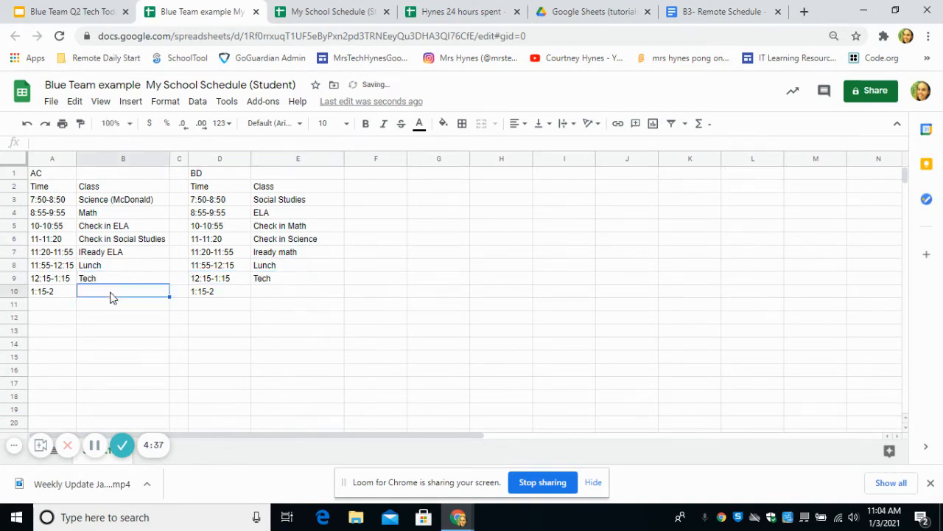
{"action": "type", "text": "G"}
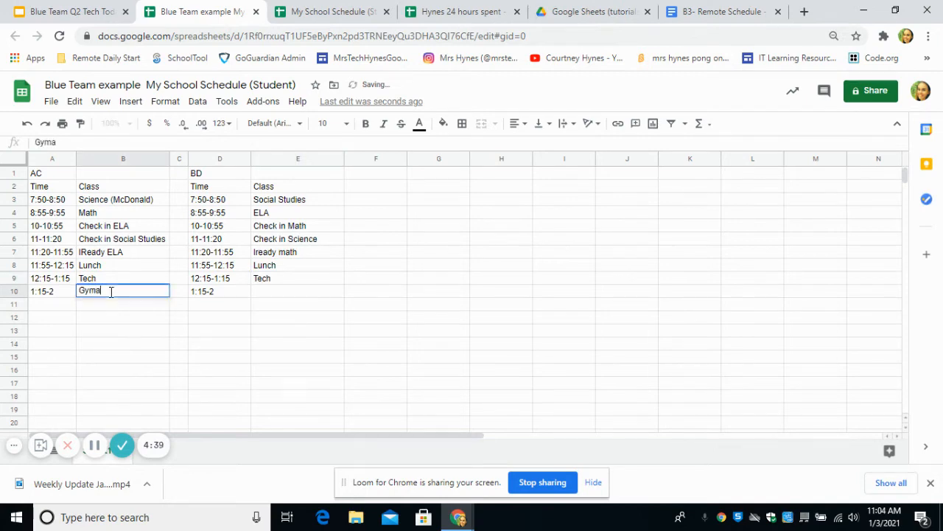
{"action": "type", "text": "yma"}
{"action": "key", "text": "BackSpace"}
{"action": "key", "text": "Tab"}
{"action": "key", "text": "Tab"}
{"action": "key", "text": "Tab"}
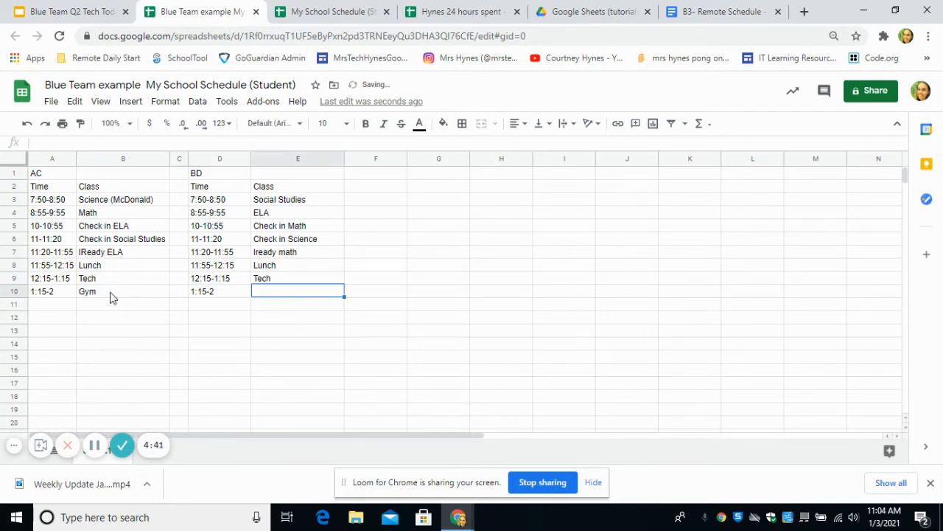
{"action": "type", "text": "Gym"}
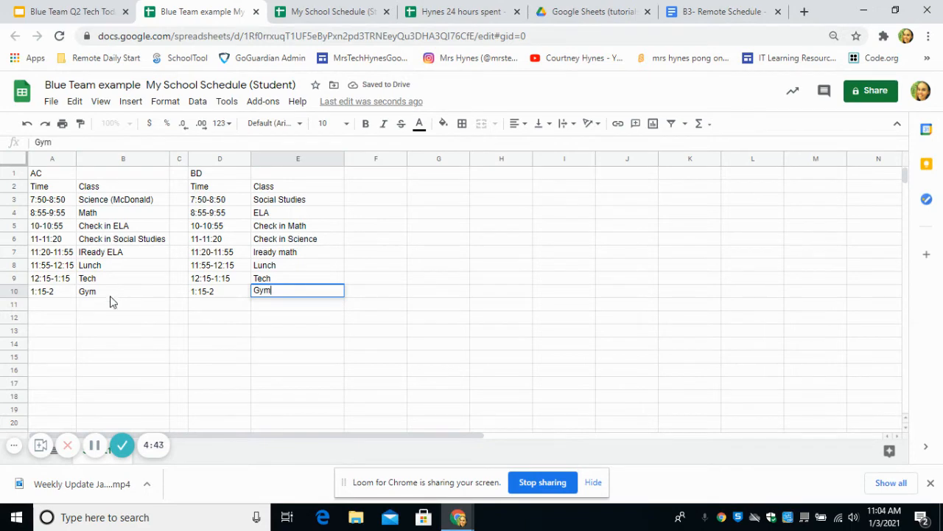
{"action": "left_click", "coordinate": [131, 362]}
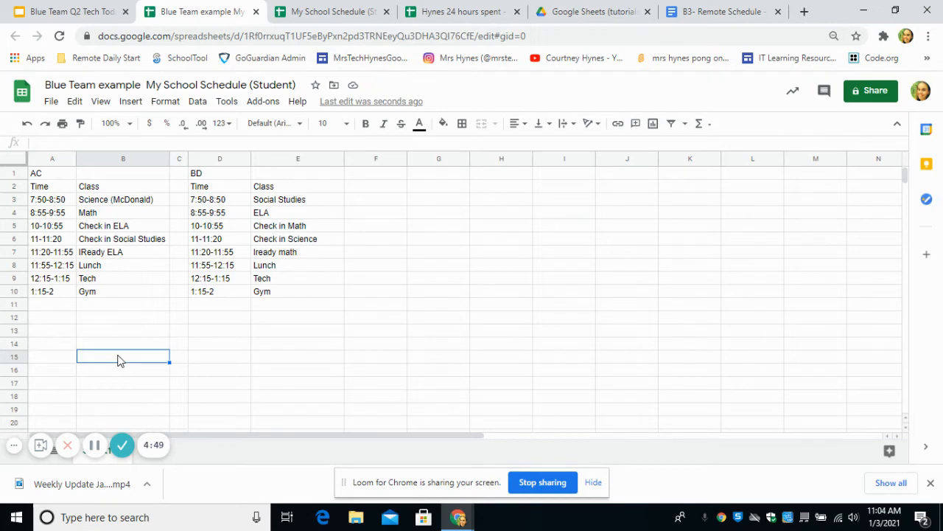
Apply all borders to the AC table A1:B10.
{"action": "left_click", "coordinate": [48, 177]}
{"action": "left_click_drag", "start_coordinate": [47, 177], "coordinate": [102, 291]}
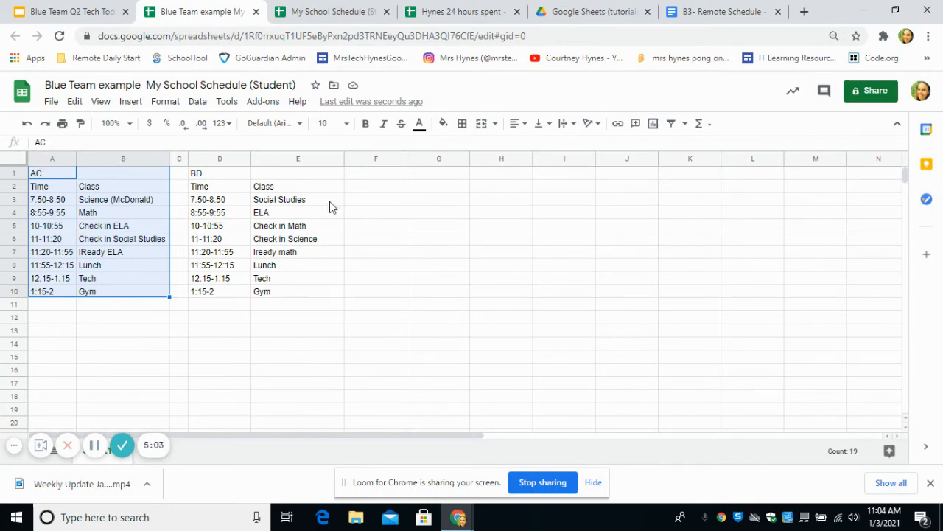
{"action": "left_click", "coordinate": [463, 124]}
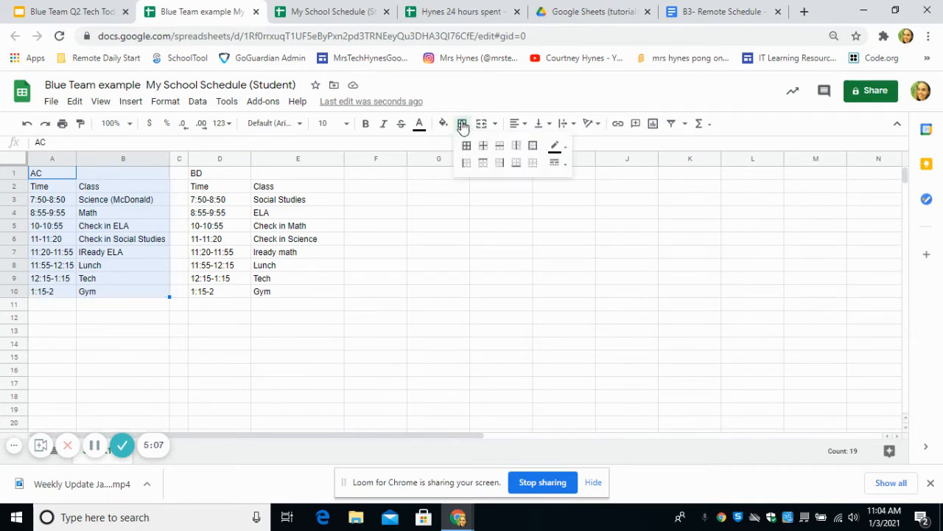
{"action": "left_click", "coordinate": [467, 147]}
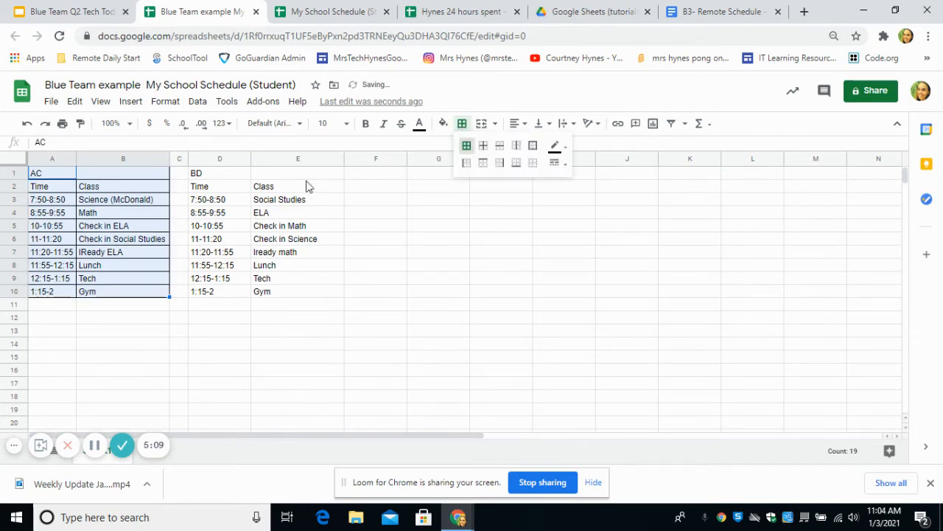
{"action": "left_click", "coordinate": [173, 426]}
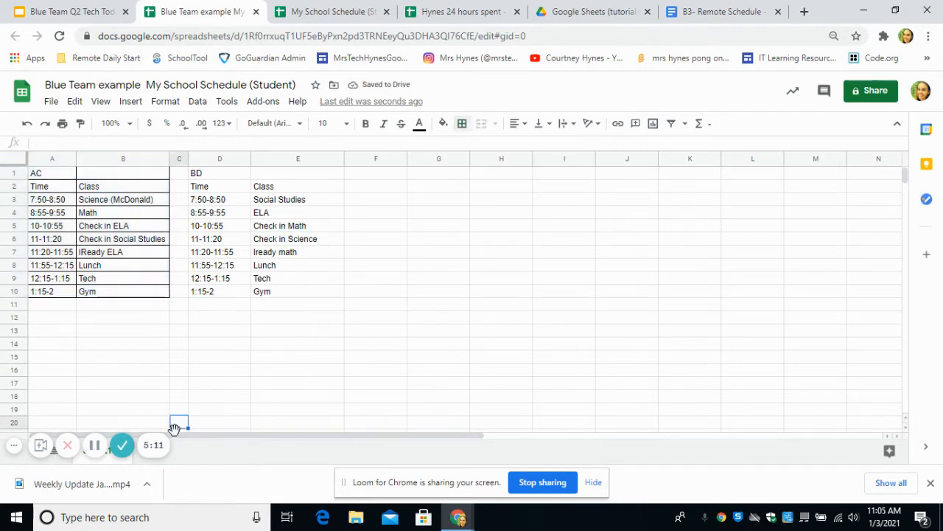
Clear the borders on title row A1:B1 and give it only an outer border.
{"action": "left_click", "coordinate": [75, 171]}
{"action": "left_click_drag", "start_coordinate": [59, 174], "coordinate": [89, 174]}
{"action": "left_click", "coordinate": [463, 124]}
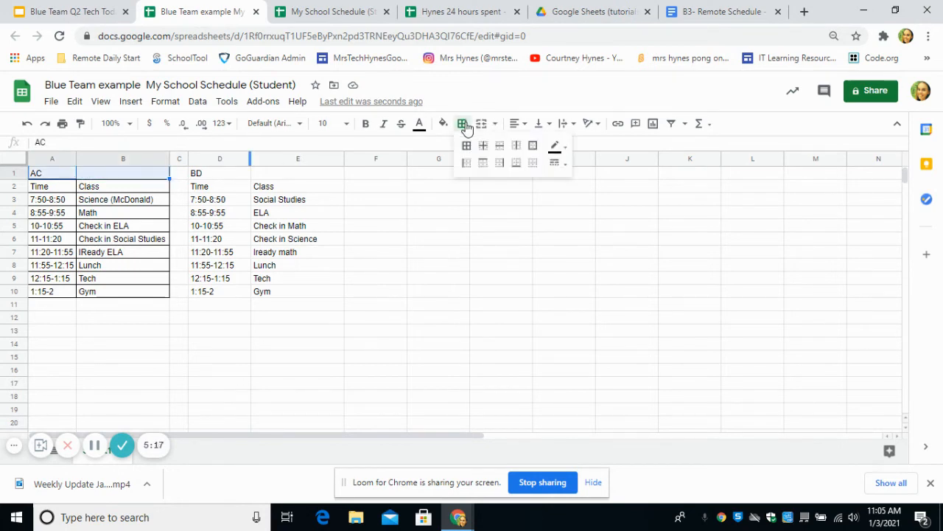
{"action": "left_click", "coordinate": [532, 169]}
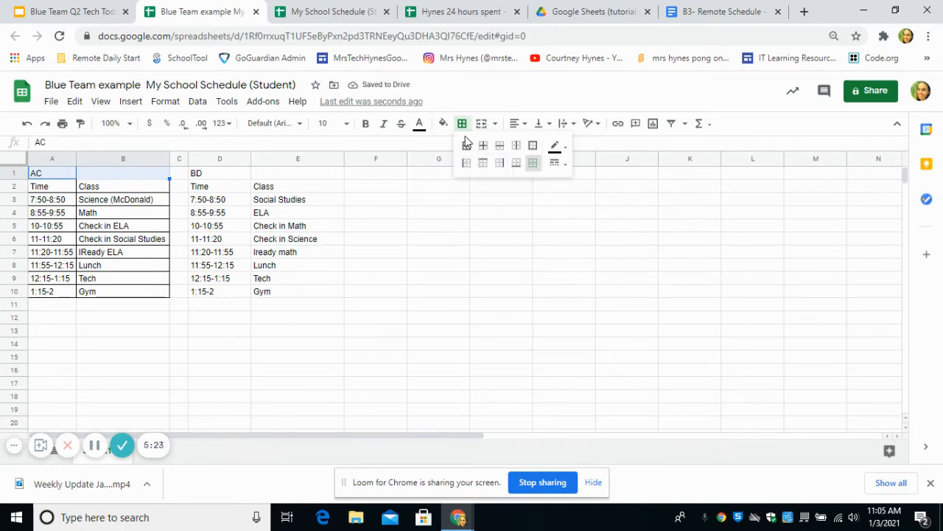
{"action": "left_click", "coordinate": [533, 146]}
{"action": "left_click", "coordinate": [429, 240]}
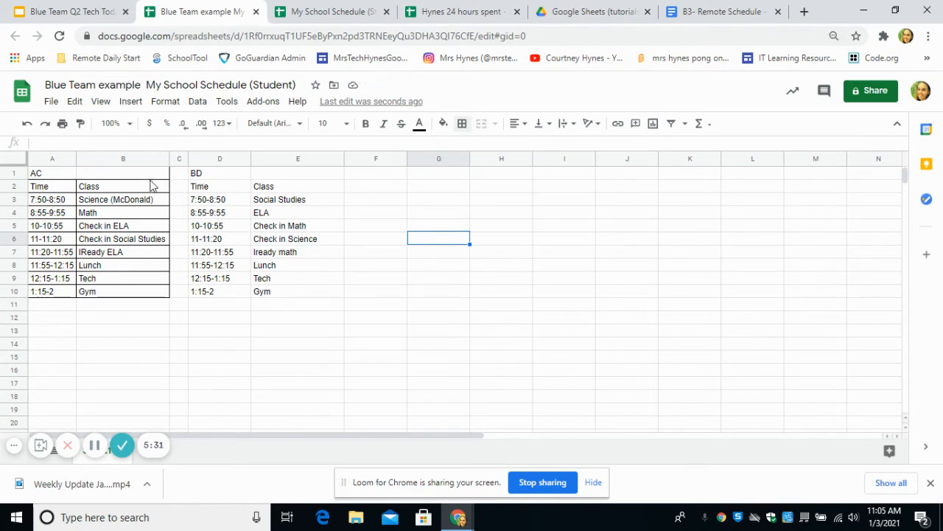
Set the AC table A1:B10 to Lobster font at size 14.
{"action": "left_click", "coordinate": [37, 175]}
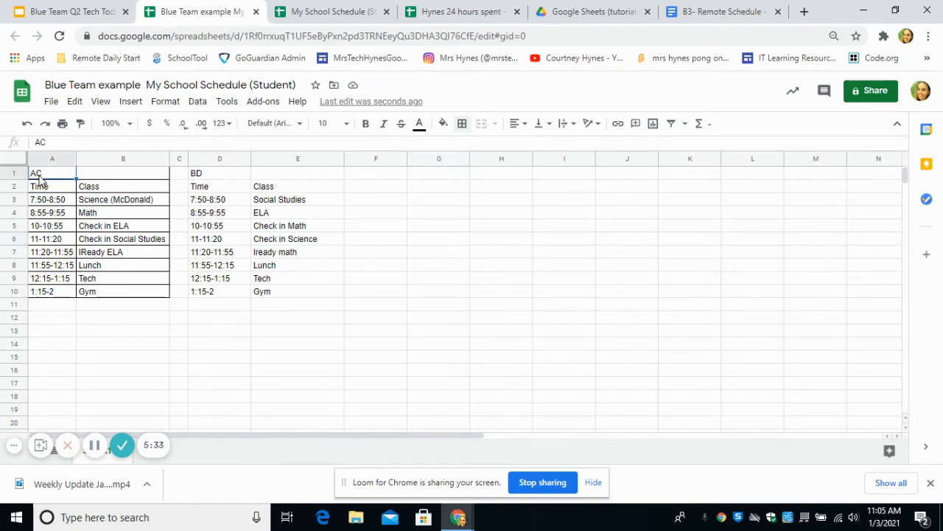
{"action": "left_click_drag", "start_coordinate": [39, 180], "coordinate": [111, 295]}
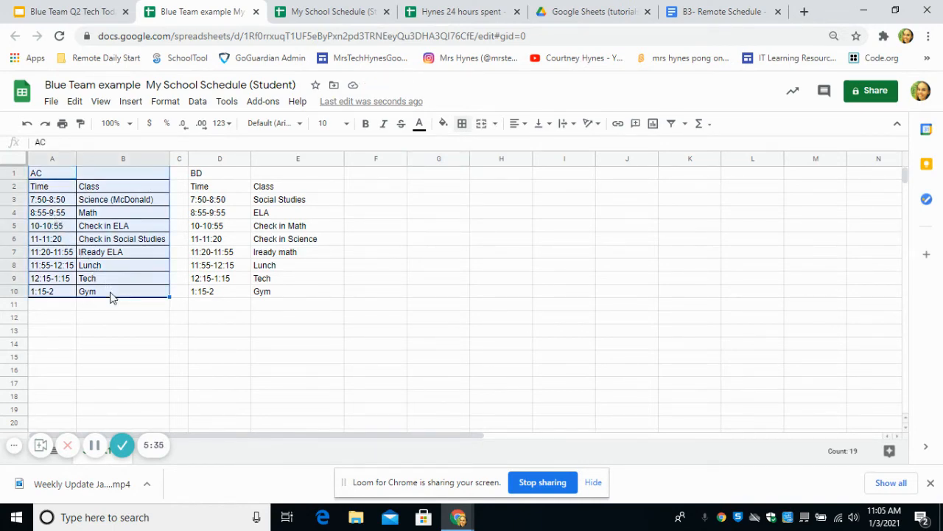
{"action": "left_click", "coordinate": [299, 124]}
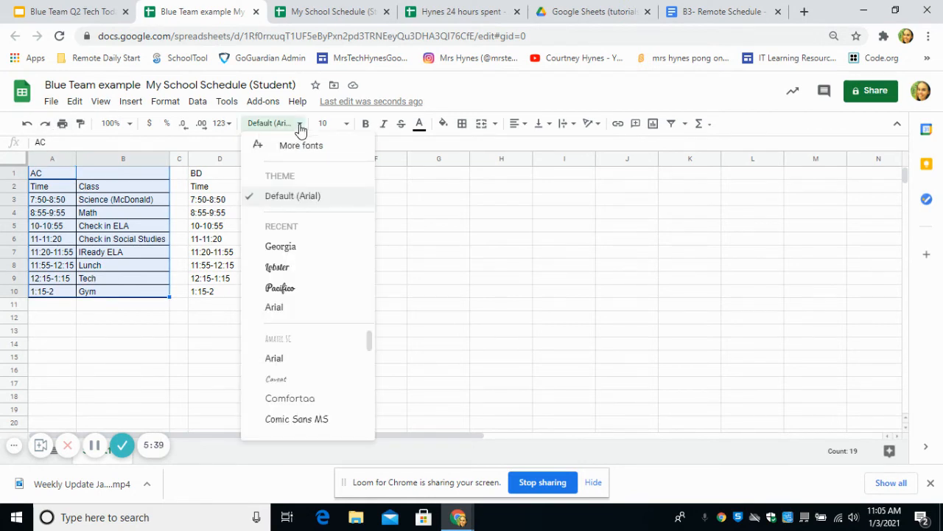
{"action": "left_click", "coordinate": [286, 272]}
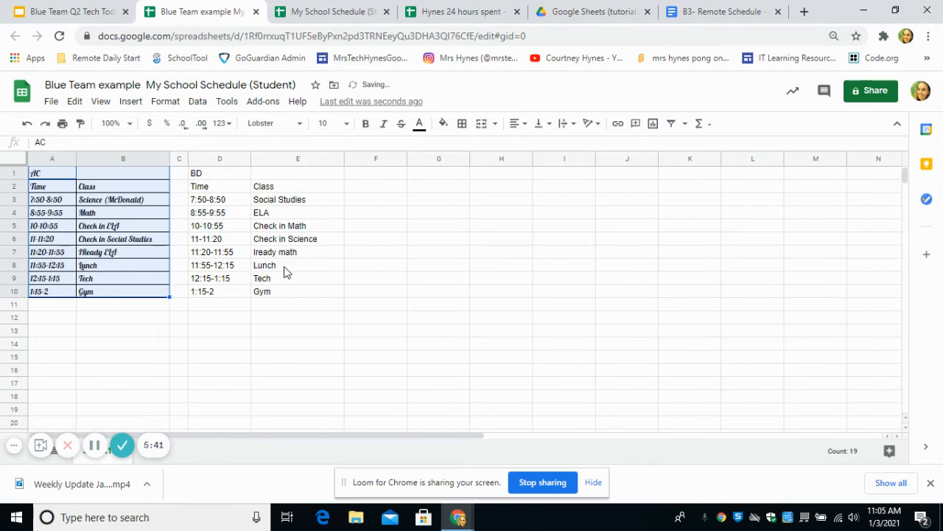
{"action": "left_click", "coordinate": [345, 123]}
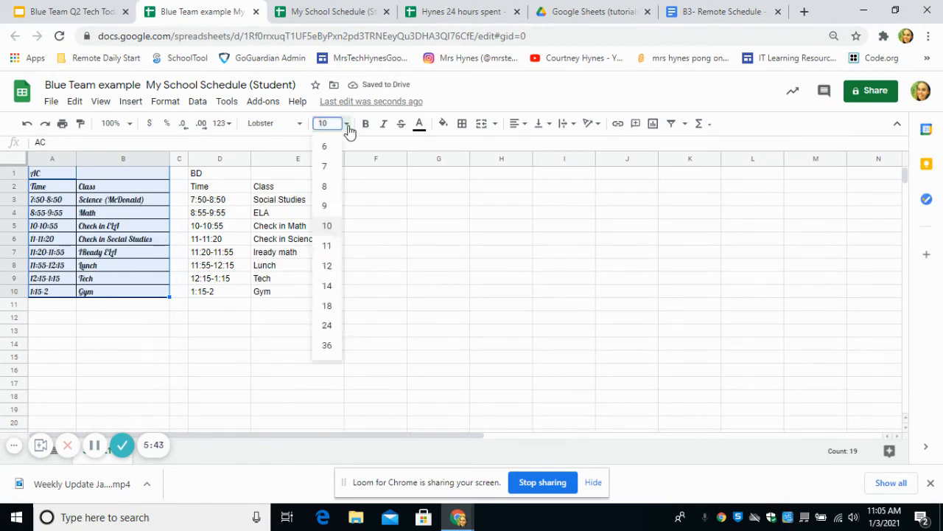
{"action": "left_click", "coordinate": [328, 286]}
{"action": "left_click", "coordinate": [375, 338]}
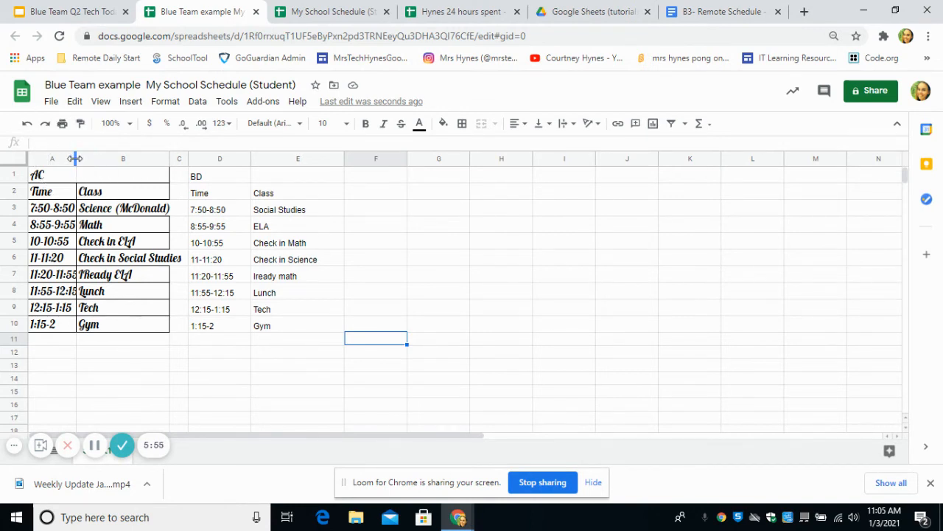
Widen columns A and B so the times and 'Check in Social Studies' fit.
{"action": "left_click_drag", "start_coordinate": [75, 159], "coordinate": [80, 159]}
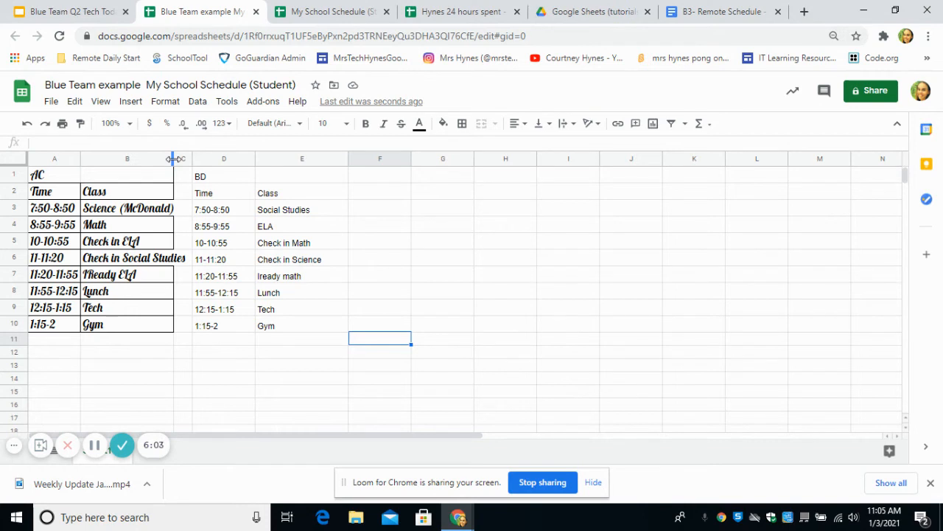
{"action": "left_click_drag", "start_coordinate": [174, 158], "coordinate": [189, 158]}
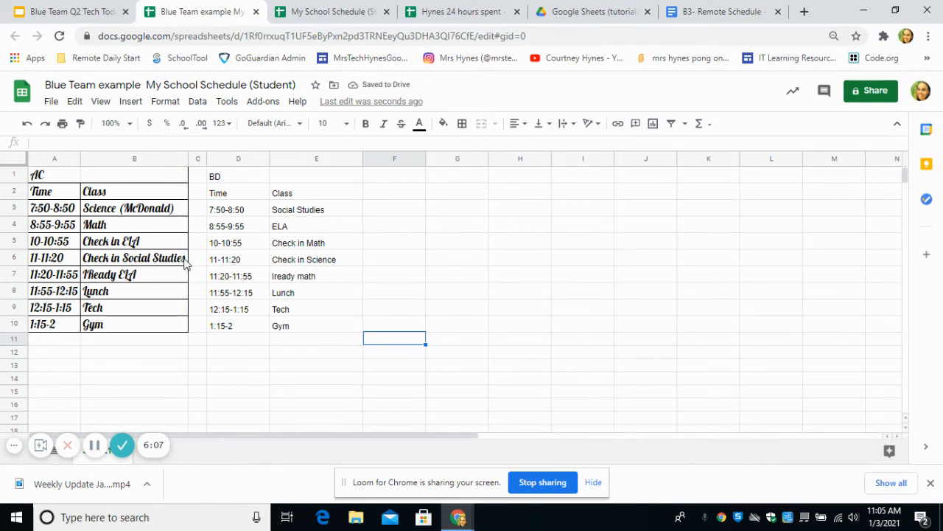
{"action": "left_click", "coordinate": [177, 370]}
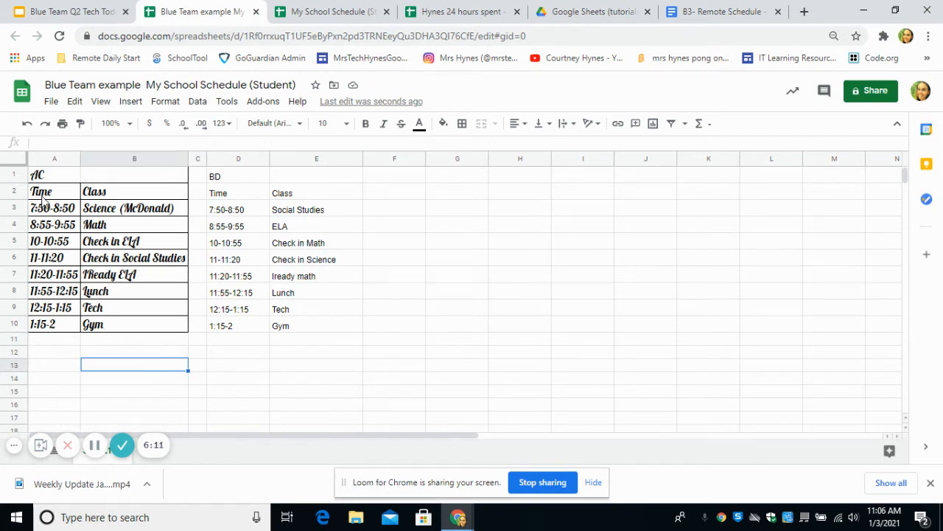
Change the AC title and Time/Class headers in A1:B2 to Georgia font.
{"action": "left_click_drag", "start_coordinate": [37, 173], "coordinate": [98, 193]}
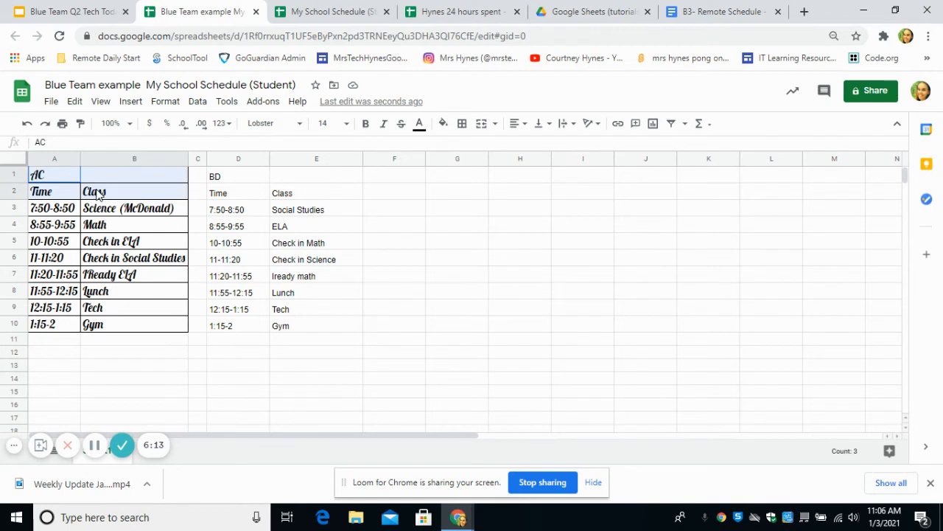
{"action": "left_click", "coordinate": [301, 127]}
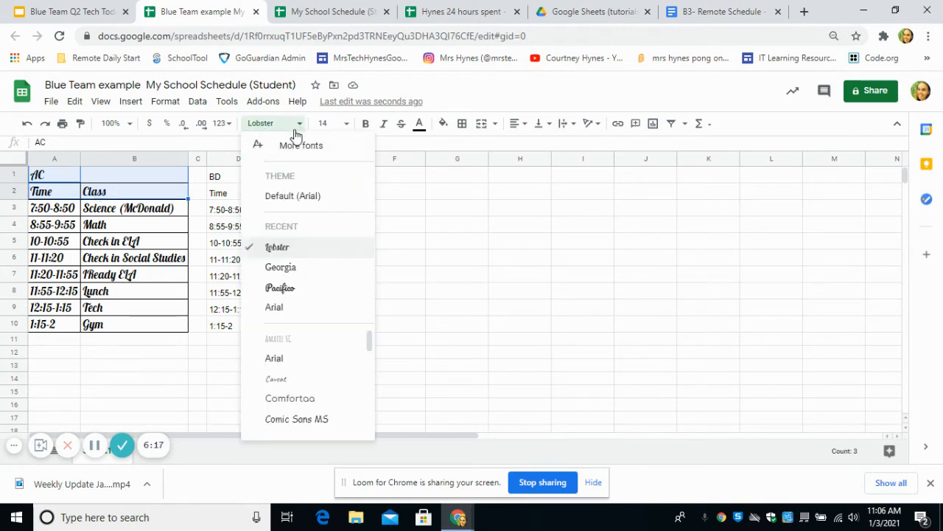
{"action": "left_click", "coordinate": [292, 269]}
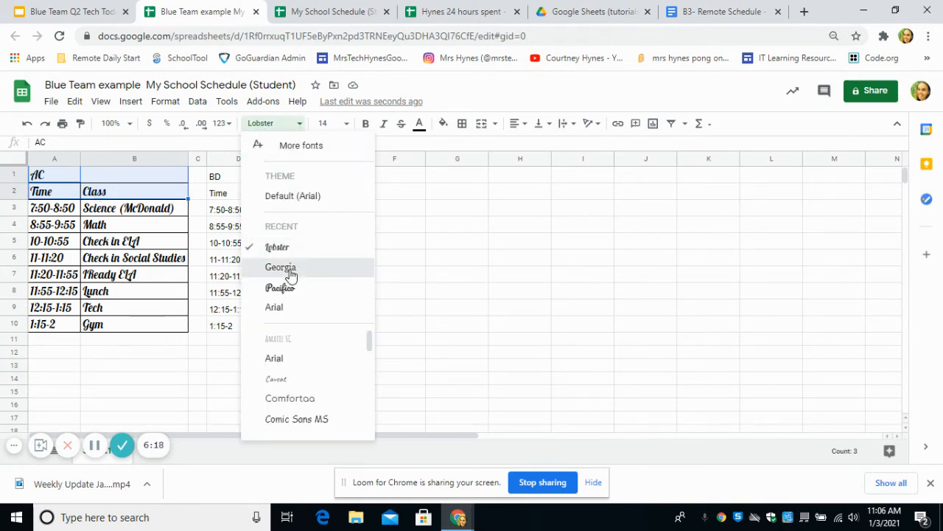
{"action": "left_click", "coordinate": [459, 299]}
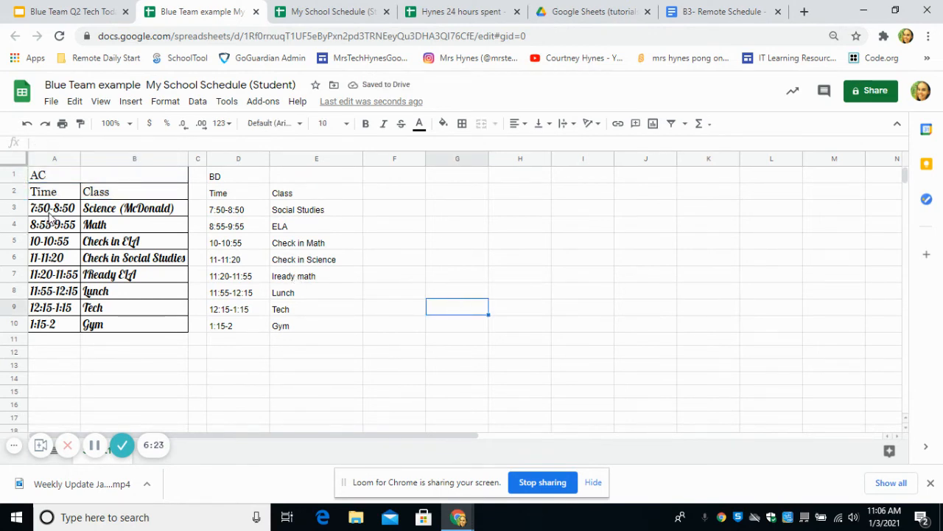
{"action": "left_click_drag", "start_coordinate": [50, 216], "coordinate": [103, 211]}
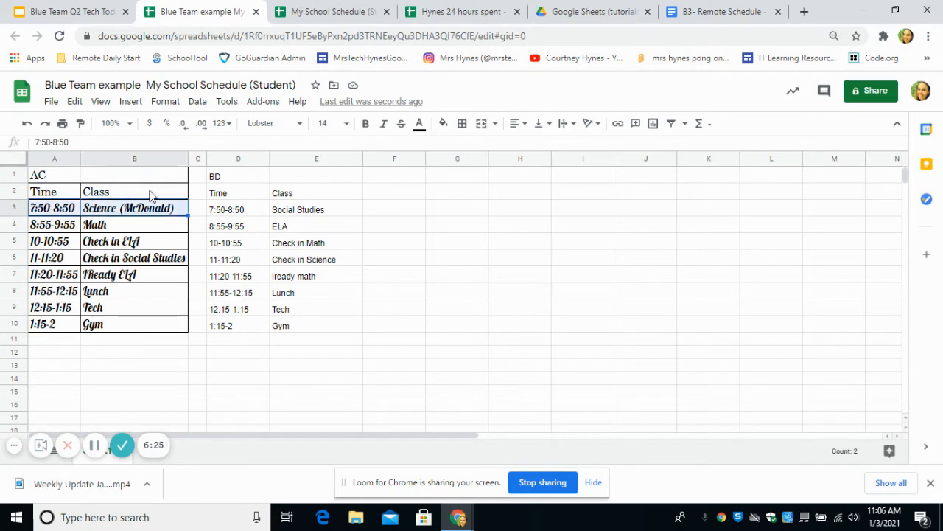
Make the AC table's 7:50-8:50 Science row text red.
{"action": "left_click", "coordinate": [420, 124]}
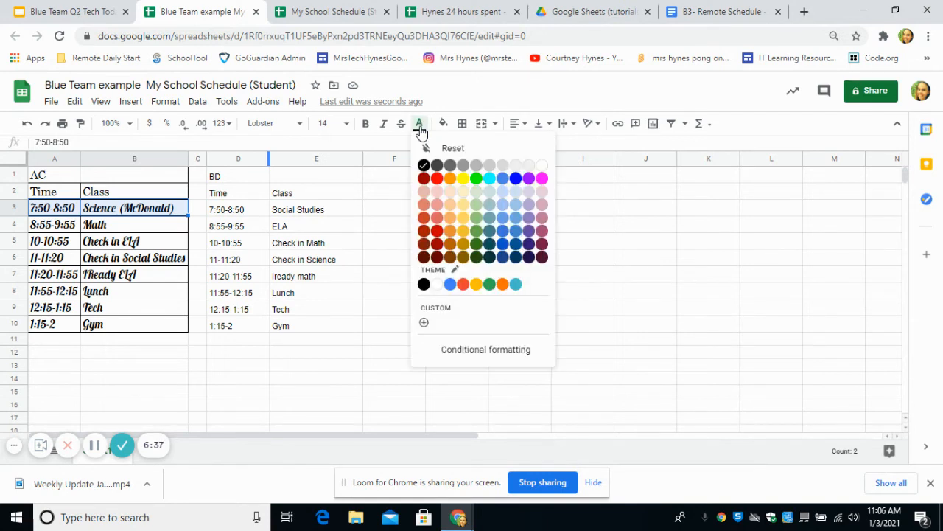
{"action": "left_click", "coordinate": [437, 179]}
{"action": "left_click", "coordinate": [444, 292]}
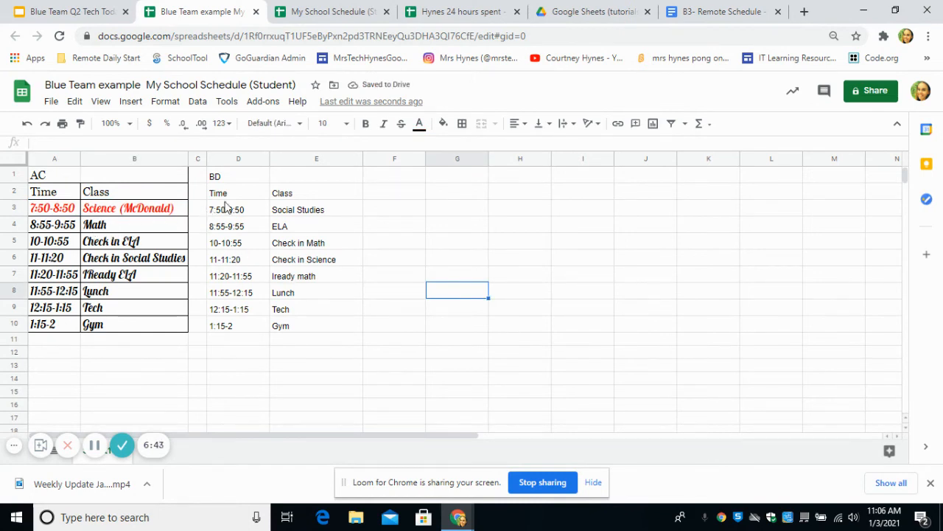
Fill the BD table's 7:50-8:50 row with magenta.
{"action": "left_click_drag", "start_coordinate": [218, 177], "coordinate": [300, 325]}
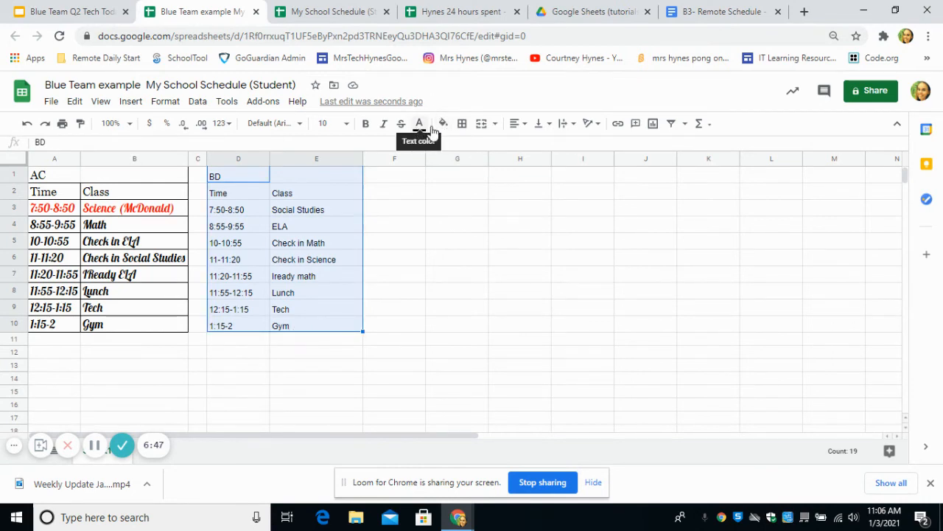
{"action": "left_click", "coordinate": [445, 210]}
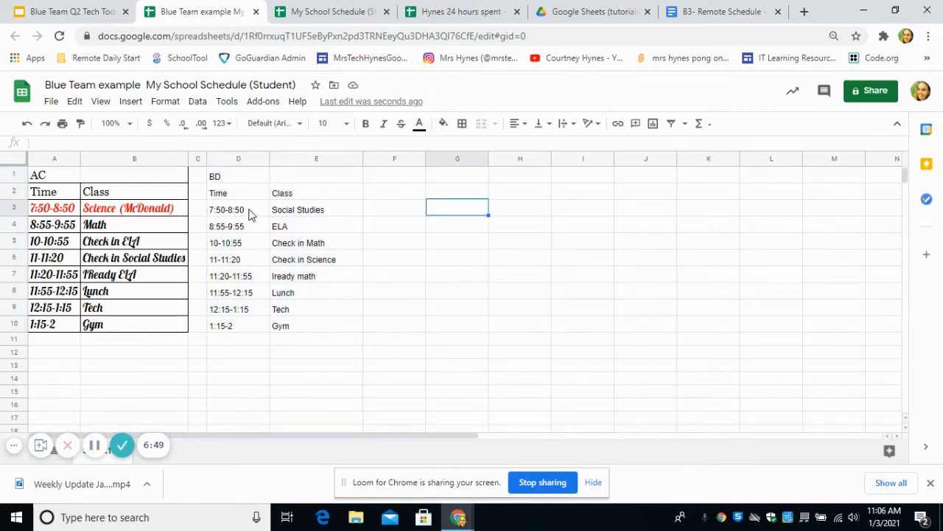
{"action": "left_click_drag", "start_coordinate": [249, 214], "coordinate": [286, 213]}
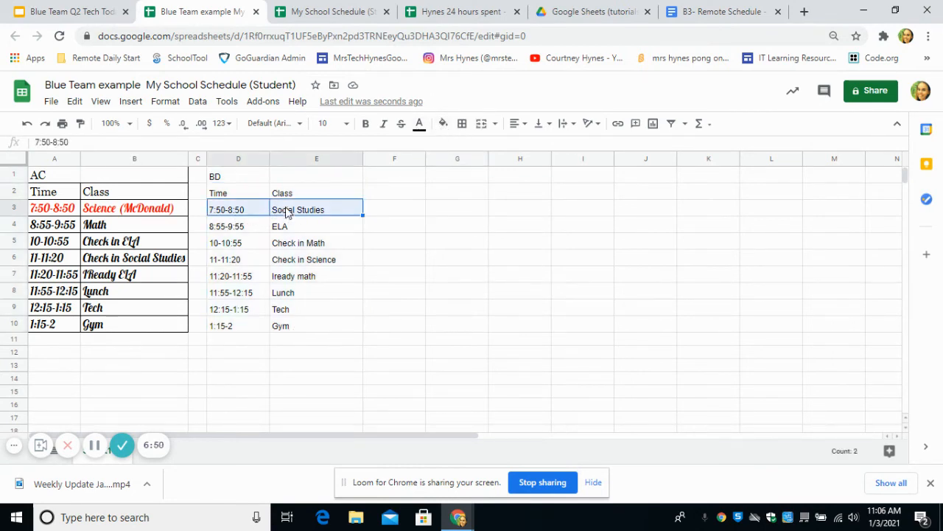
{"action": "left_click", "coordinate": [443, 125]}
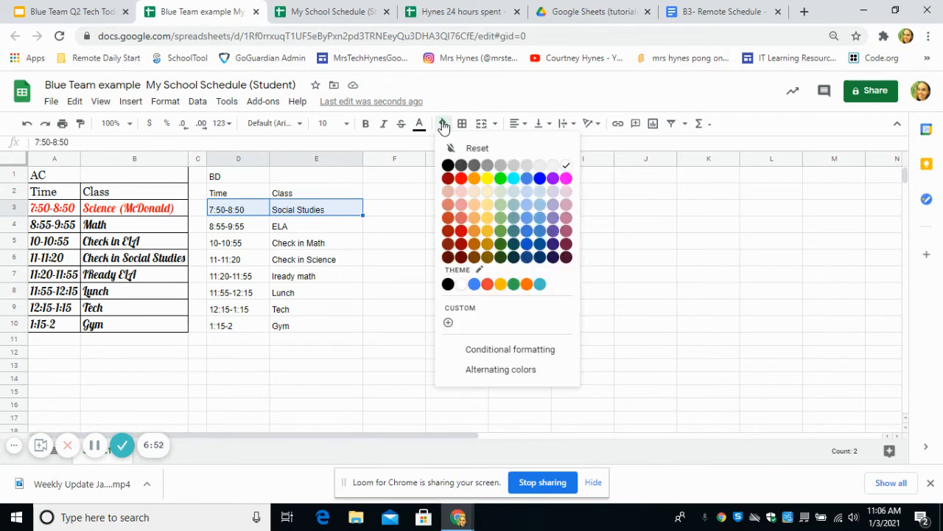
{"action": "left_click", "coordinate": [566, 178]}
{"action": "left_click", "coordinate": [543, 257]}
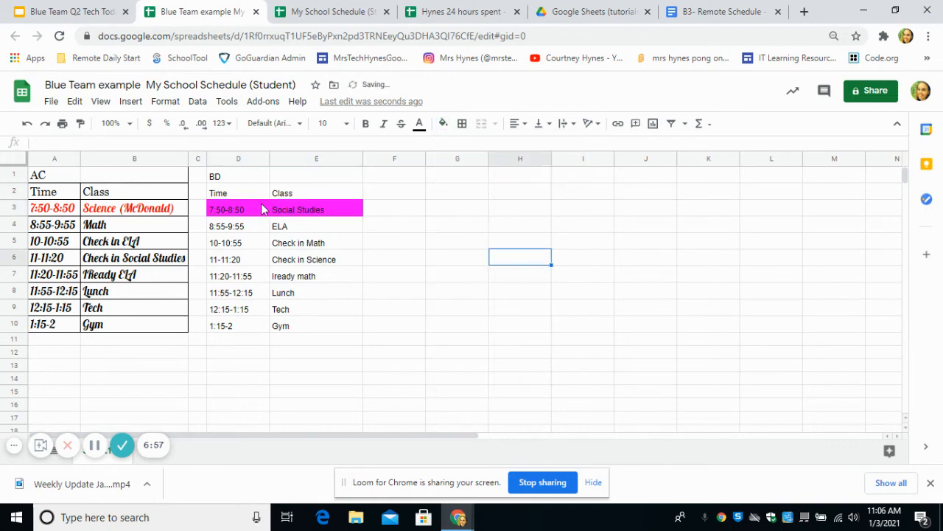
Change the magenta 7:50-8:50 row's text to white.
{"action": "left_click_drag", "start_coordinate": [227, 214], "coordinate": [304, 214]}
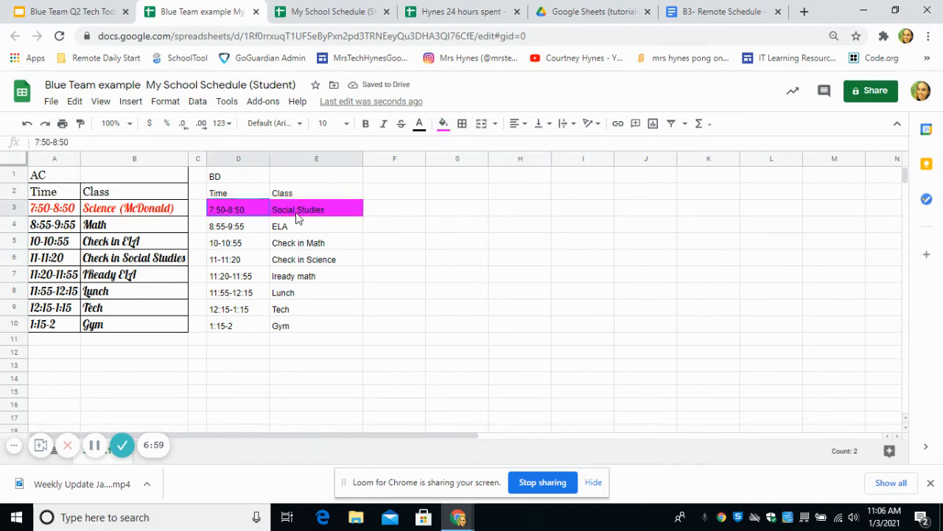
{"action": "left_click", "coordinate": [421, 133]}
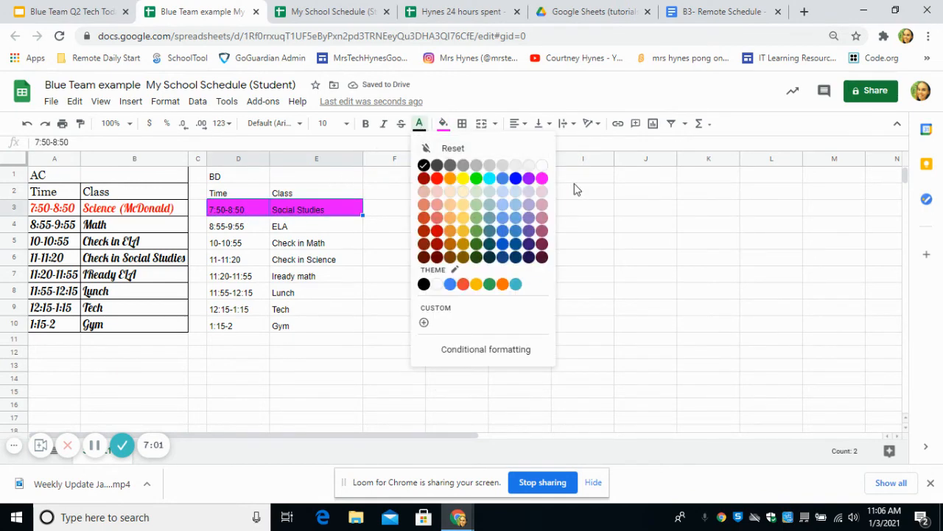
{"action": "left_click", "coordinate": [543, 164]}
{"action": "left_click", "coordinate": [507, 264]}
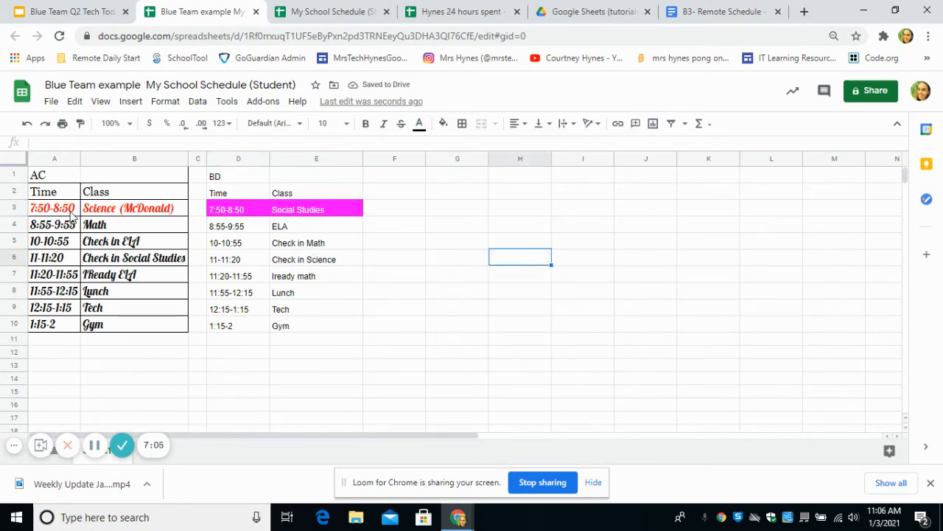
{"action": "left_click_drag", "start_coordinate": [58, 230], "coordinate": [110, 225]}
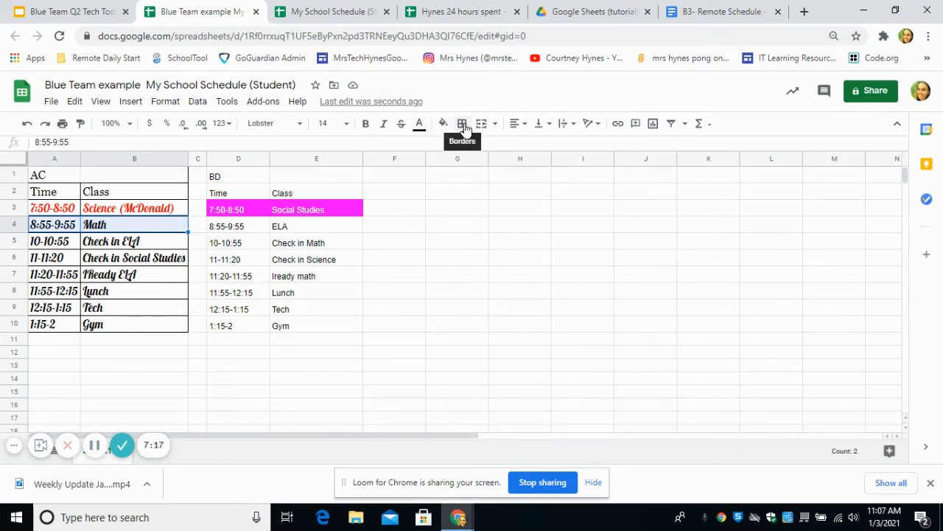
{"action": "left_click", "coordinate": [332, 8]}
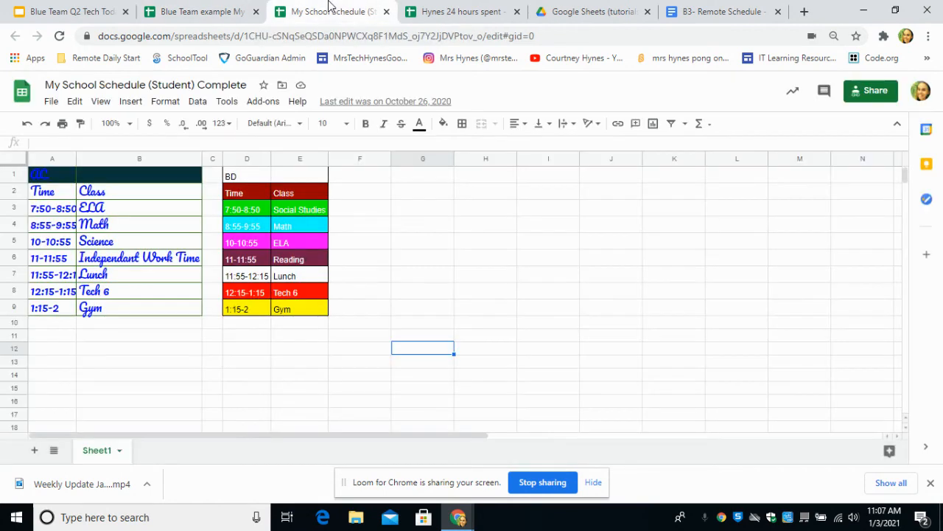
{"action": "left_click", "coordinate": [417, 324]}
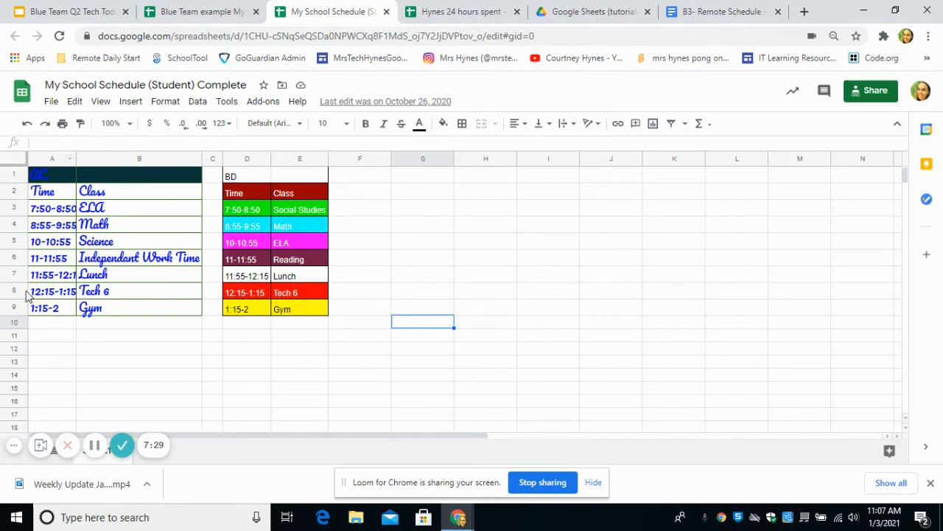
{"action": "left_click", "coordinate": [152, 20]}
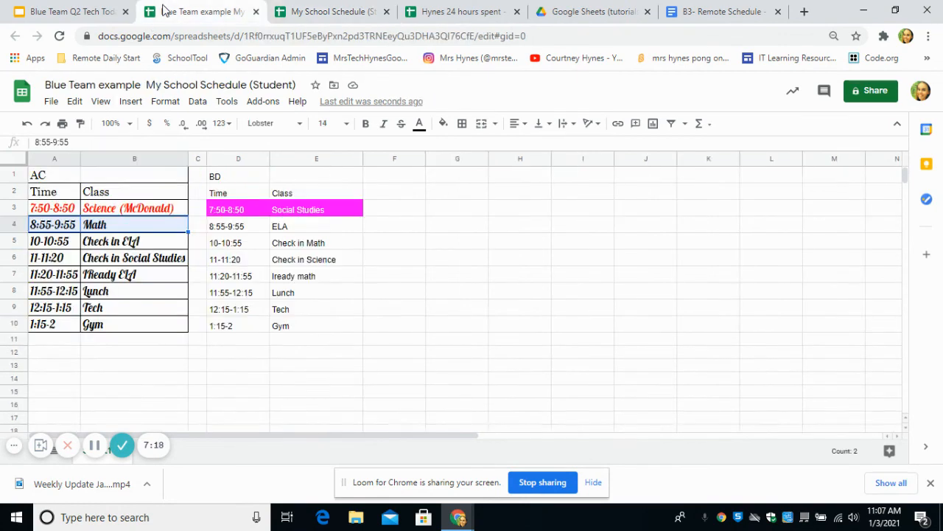
{"action": "left_click", "coordinate": [46, 263]}
{"action": "right_click", "coordinate": [44, 266]}
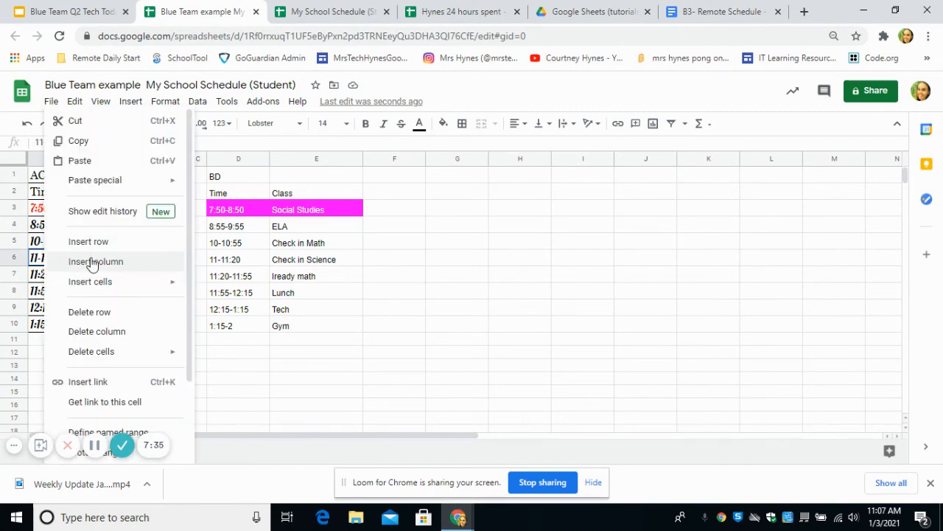
{"action": "left_click", "coordinate": [474, 277]}
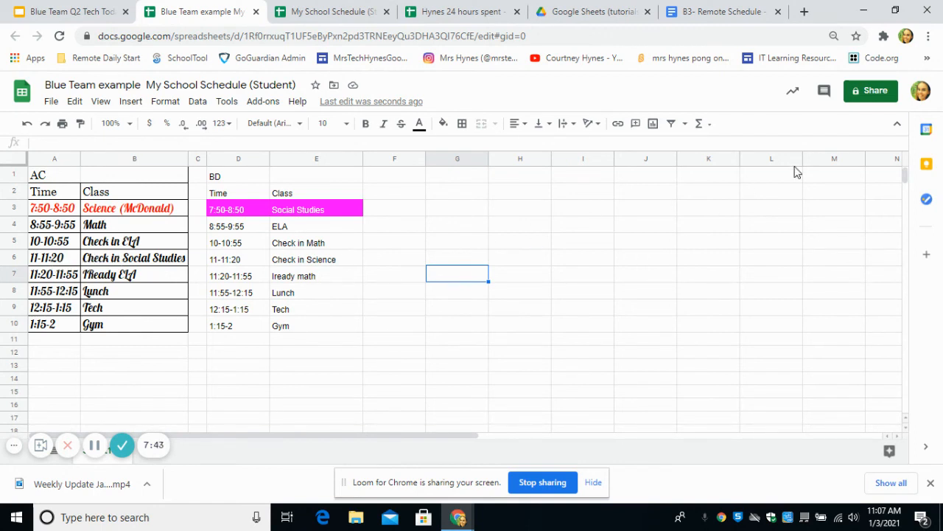
Set the spreadsheet's share link to school district with Viewer access.
{"action": "left_click", "coordinate": [877, 92]}
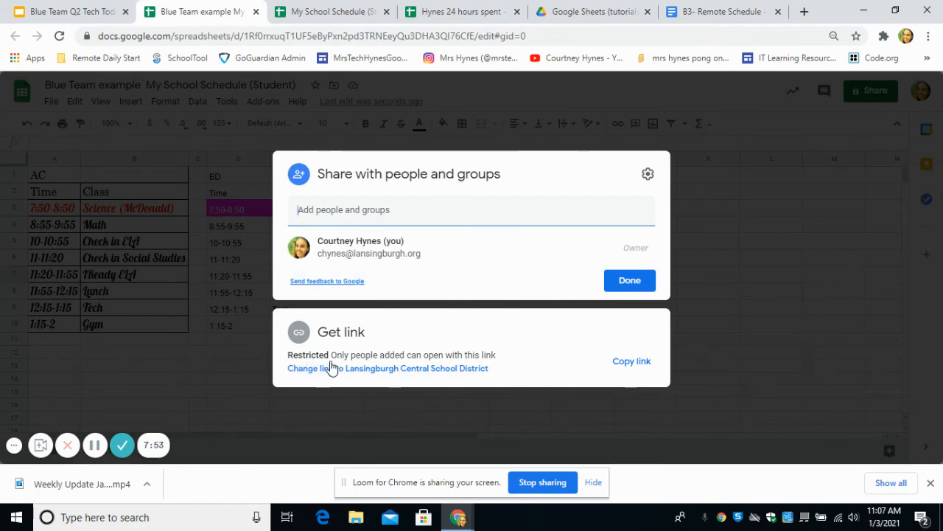
{"action": "left_click", "coordinate": [432, 369]}
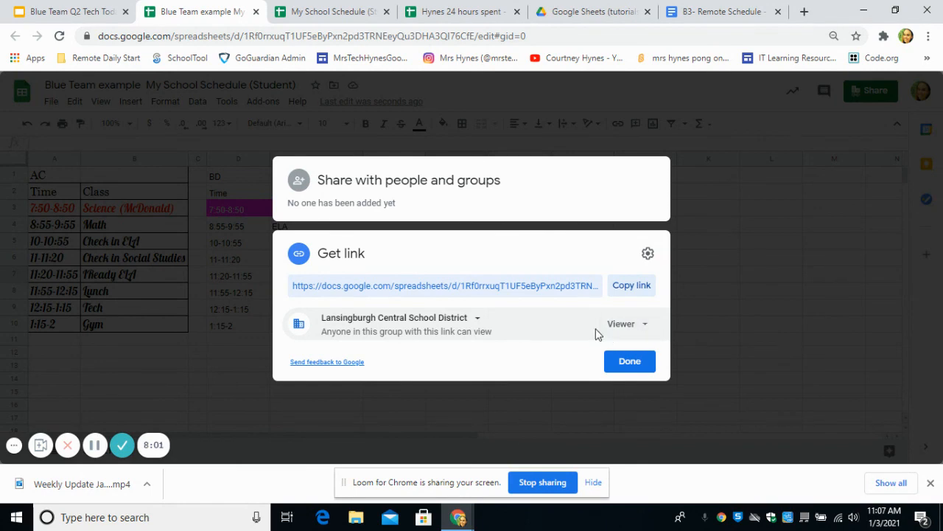
{"action": "left_click", "coordinate": [630, 361]}
{"action": "left_click", "coordinate": [634, 365]}
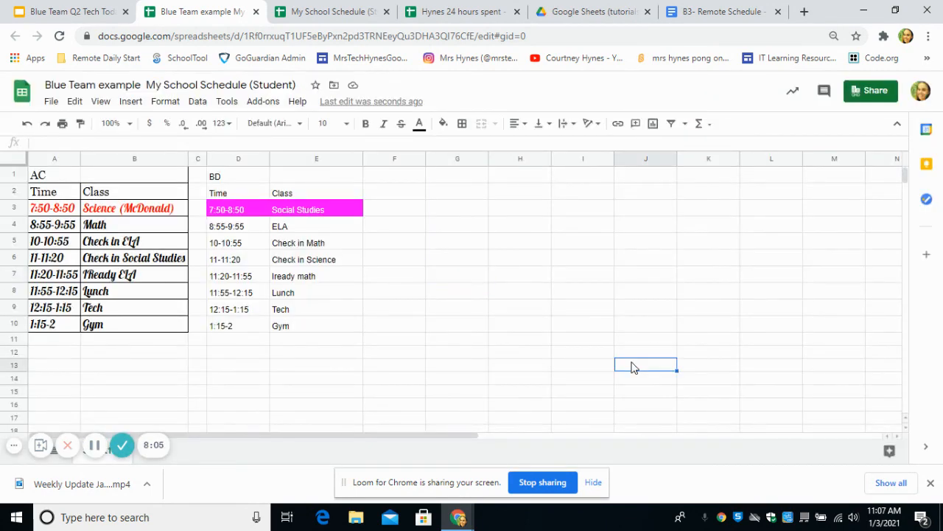